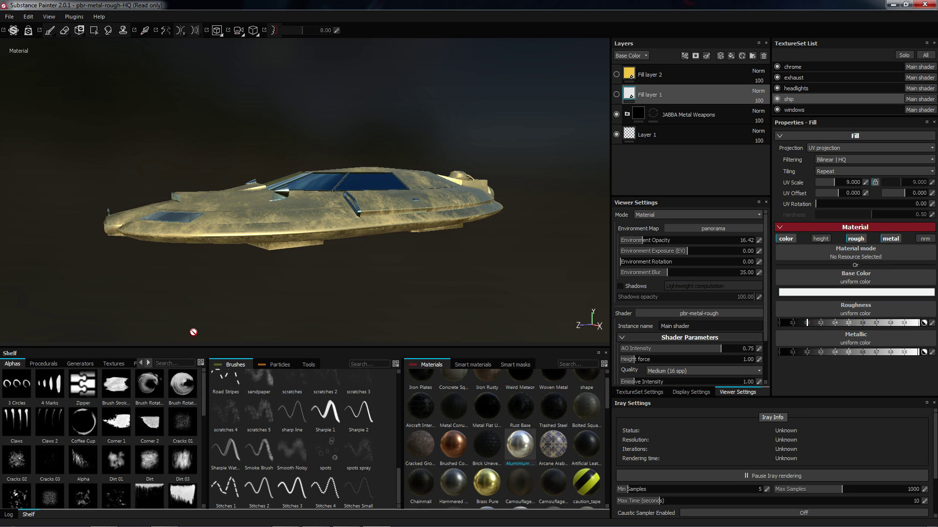
{"action": "left_click_drag", "start_coordinate": [381, 287], "coordinate": [416, 279], "text": "alt"}
{"action": "middle_click_drag", "start_coordinate": [417, 278], "coordinate": [417, 268], "text": "alt"}
{"action": "left_click_drag", "start_coordinate": [417, 269], "coordinate": [372, 285], "text": "alt"}
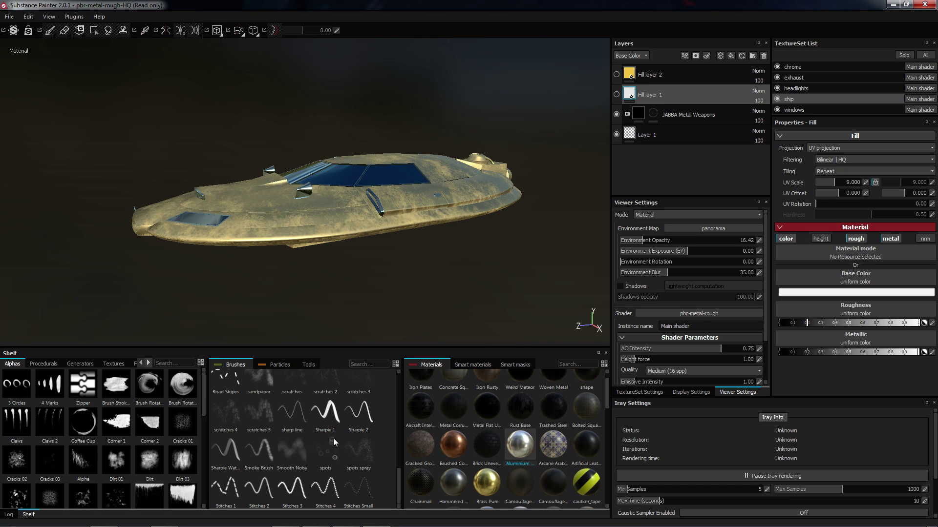
Look through the shelf's brush presets, particle brushes and tools
{"action": "left_click_drag", "start_coordinate": [399, 481], "coordinate": [406, 362]}
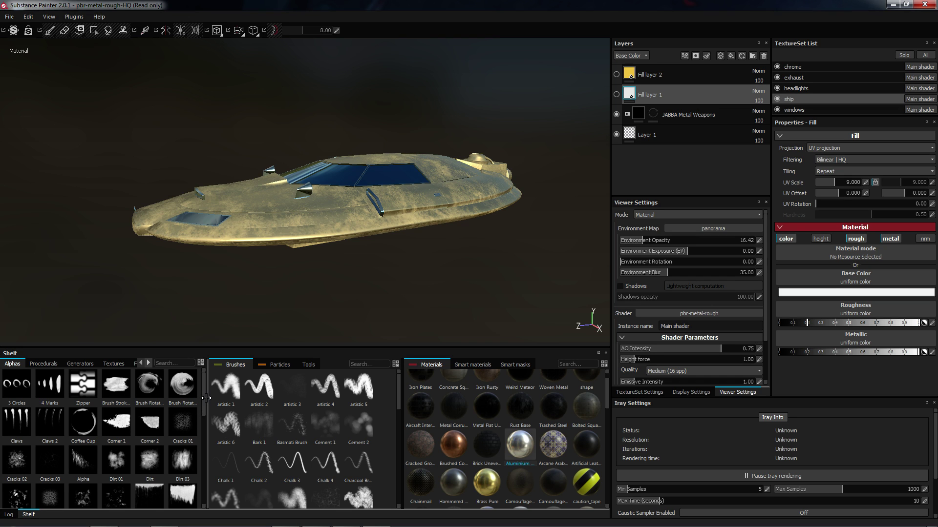
{"action": "mouse_move", "coordinate": [204, 400]}
{"action": "left_mouse_down"}
{"action": "mouse_move", "coordinate": [201, 491]}
{"action": "mouse_move", "coordinate": [198, 394]}
{"action": "left_mouse_up"}
{"action": "mouse_move", "coordinate": [397, 383]}
{"action": "left_mouse_down"}
{"action": "mouse_move", "coordinate": [380, 482]}
{"action": "mouse_move", "coordinate": [395, 376]}
{"action": "left_mouse_up"}
{"action": "mouse_move", "coordinate": [399, 387]}
{"action": "left_mouse_down"}
{"action": "mouse_move", "coordinate": [385, 490]}
{"action": "mouse_move", "coordinate": [392, 386]}
{"action": "left_mouse_up"}
{"action": "mouse_move", "coordinate": [267, 440]}
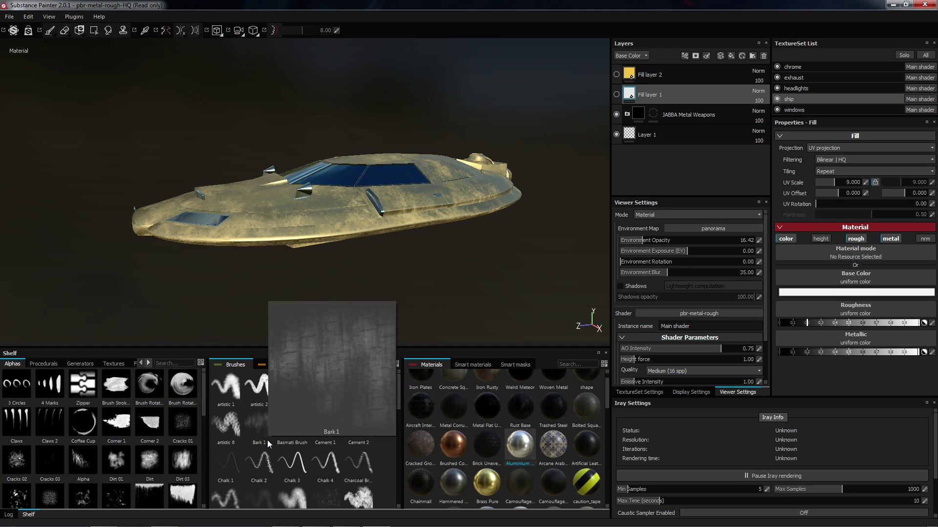
{"action": "mouse_move", "coordinate": [418, 394]}
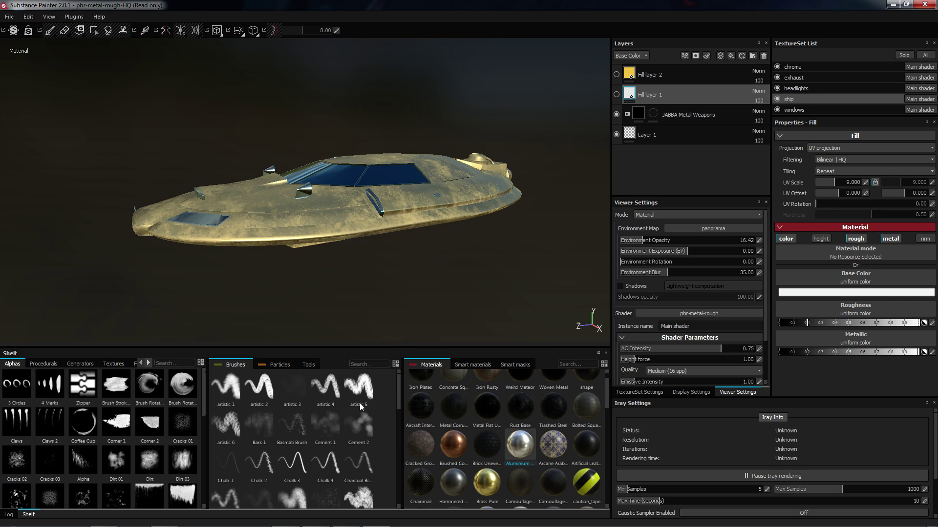
{"action": "left_click", "coordinate": [280, 365]}
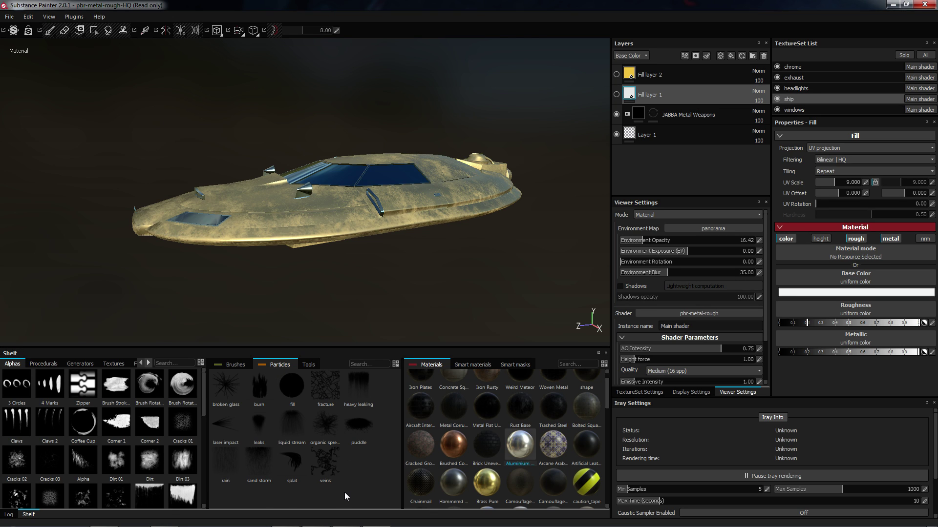
{"action": "left_click", "coordinate": [316, 366]}
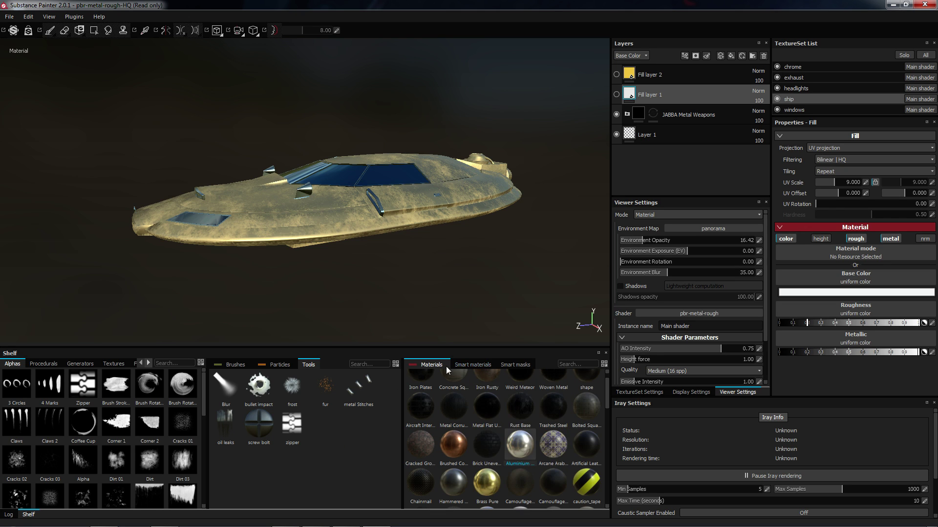
Check the smart materials and preview smart masks such as Dirt Dry, Dust Dirty, Dust, Dust Subtle and Edge Rust
{"action": "left_click", "coordinate": [468, 364]}
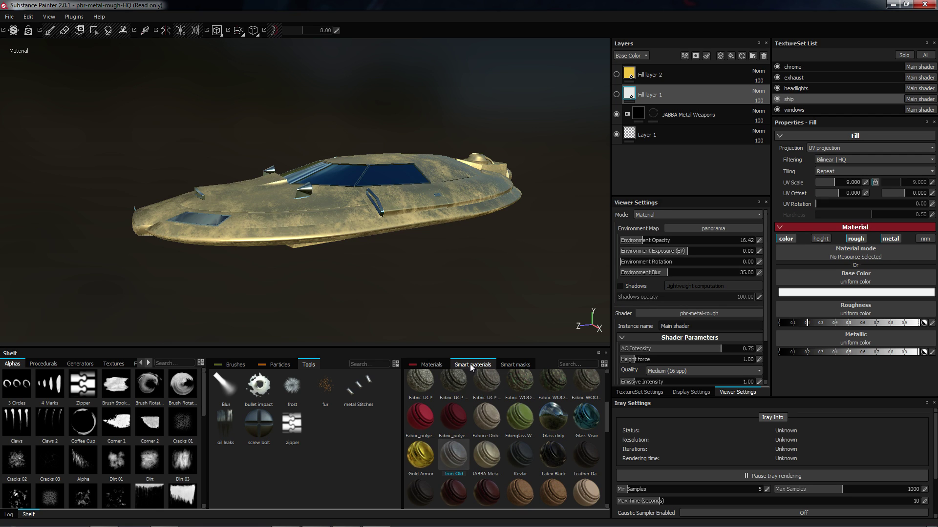
{"action": "left_click", "coordinate": [512, 365]}
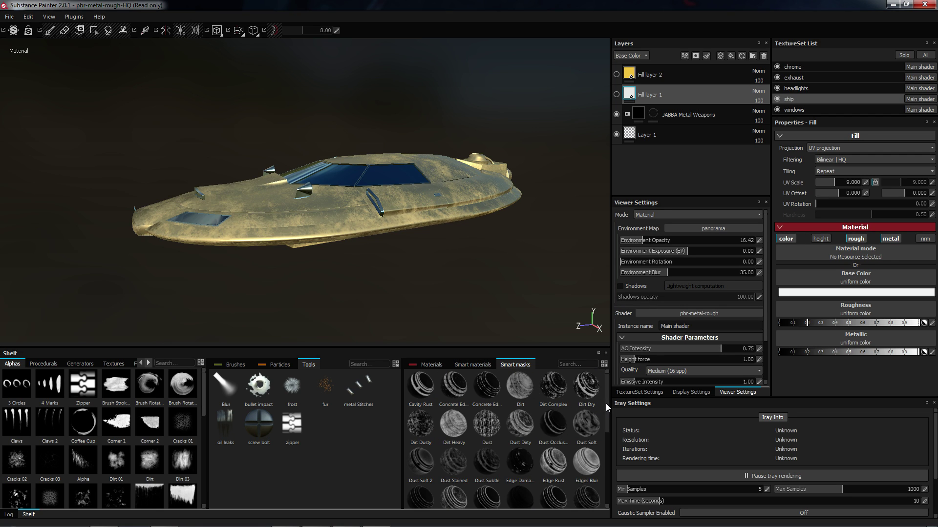
{"action": "mouse_move", "coordinate": [608, 403]}
{"action": "left_mouse_down"}
{"action": "mouse_move", "coordinate": [602, 479]}
{"action": "mouse_move", "coordinate": [607, 393]}
{"action": "left_mouse_up"}
{"action": "mouse_move", "coordinate": [602, 395]}
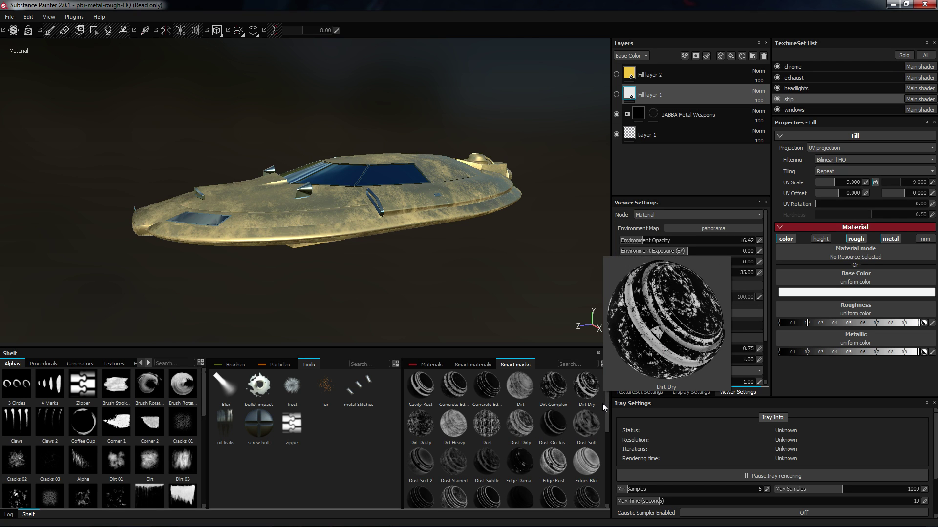
{"action": "mouse_move", "coordinate": [522, 429]}
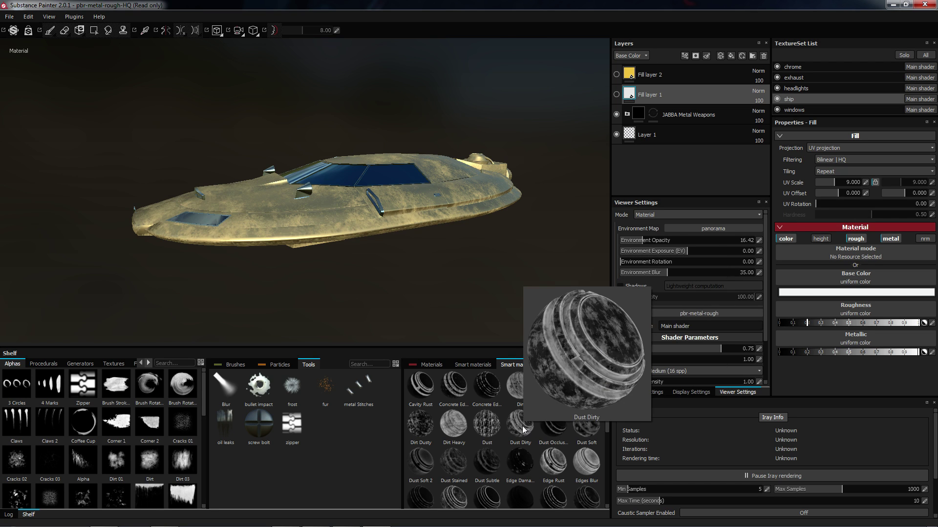
{"action": "mouse_move", "coordinate": [487, 435]}
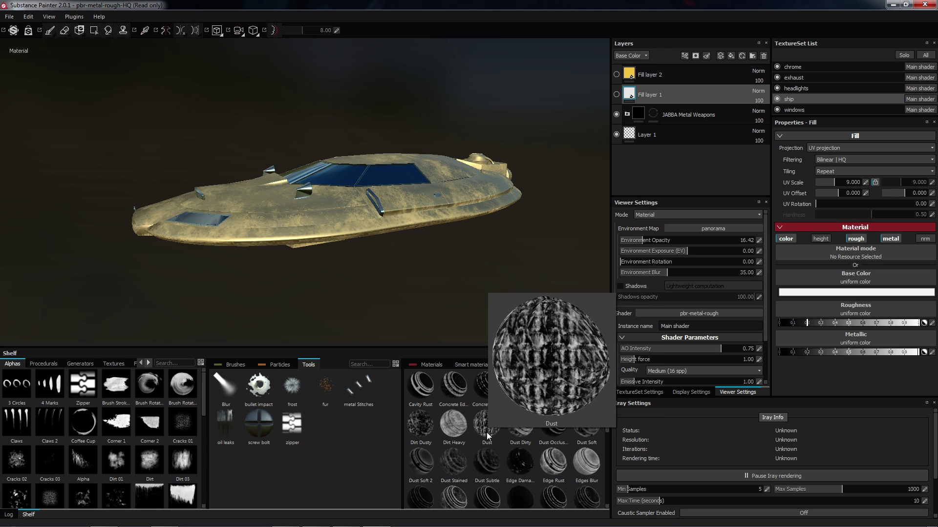
{"action": "mouse_move", "coordinate": [491, 463]}
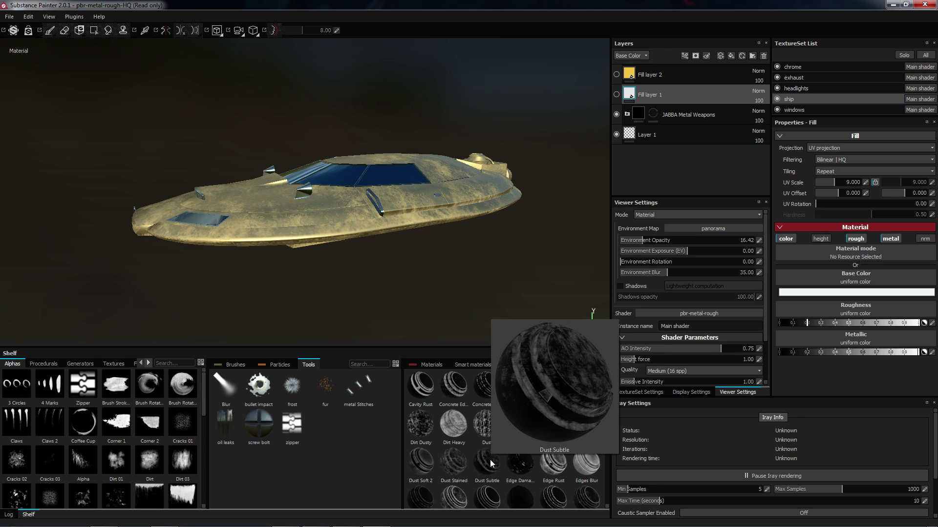
{"action": "mouse_move", "coordinate": [548, 471]}
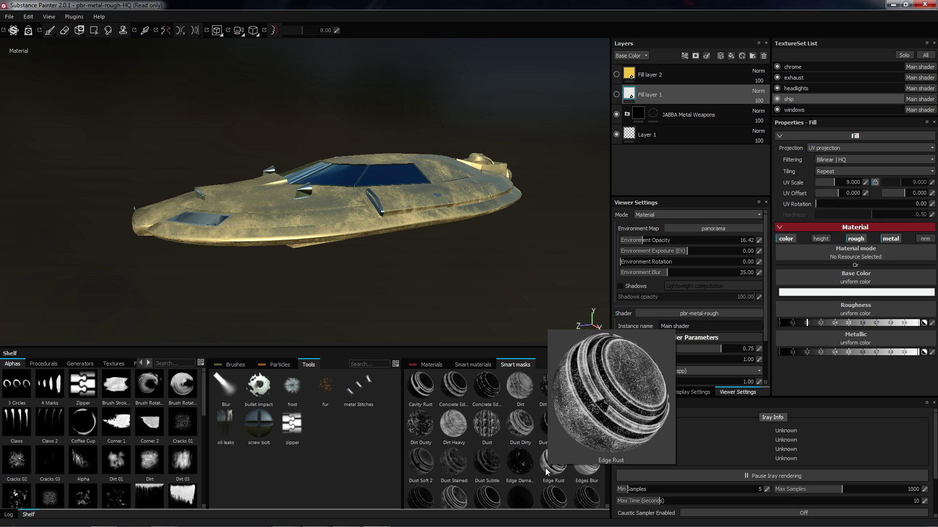
Look through the smart materials and the base materials in the shelf
{"action": "left_click", "coordinate": [463, 365]}
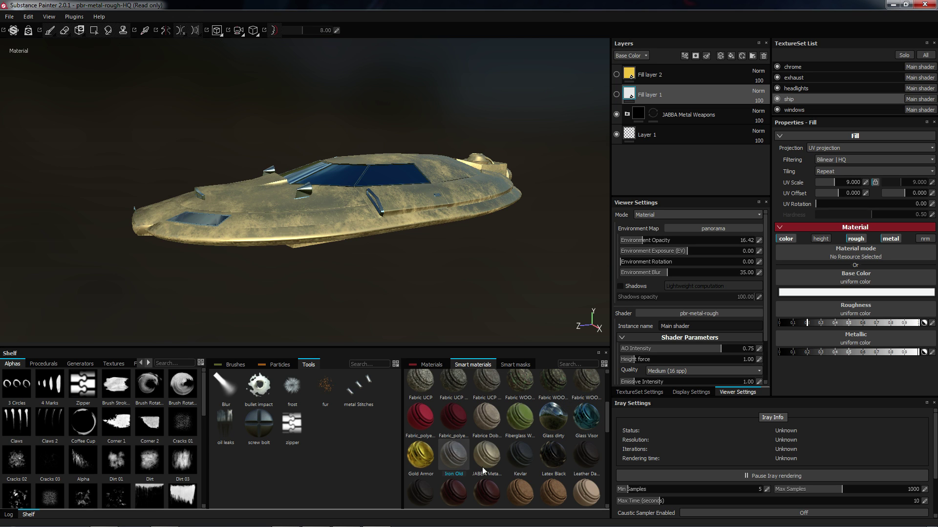
{"action": "left_click_drag", "start_coordinate": [607, 415], "coordinate": [604, 383]}
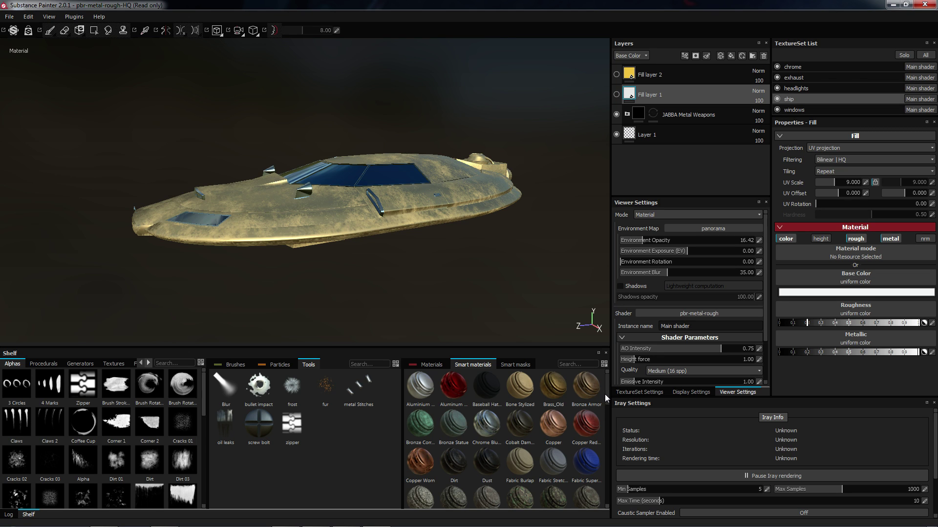
{"action": "left_click", "coordinate": [430, 365]}
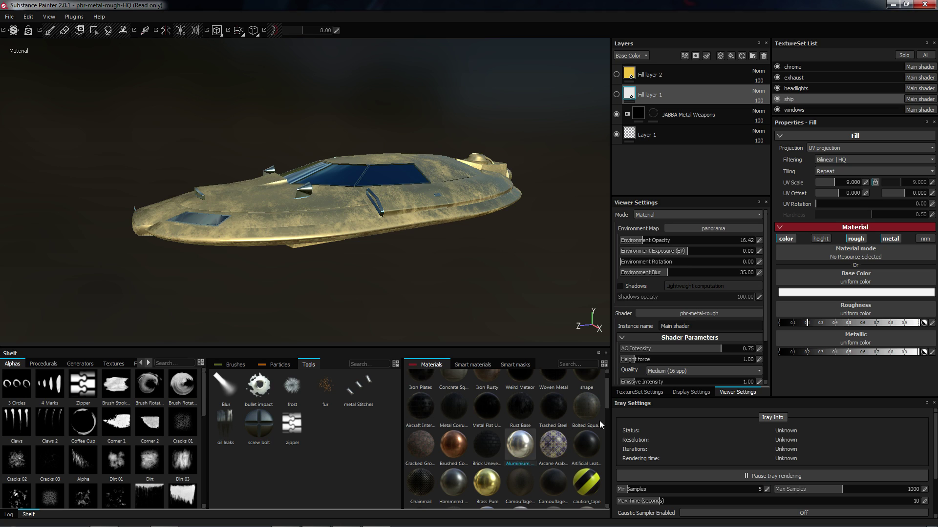
{"action": "left_click_drag", "start_coordinate": [606, 400], "coordinate": [608, 391]}
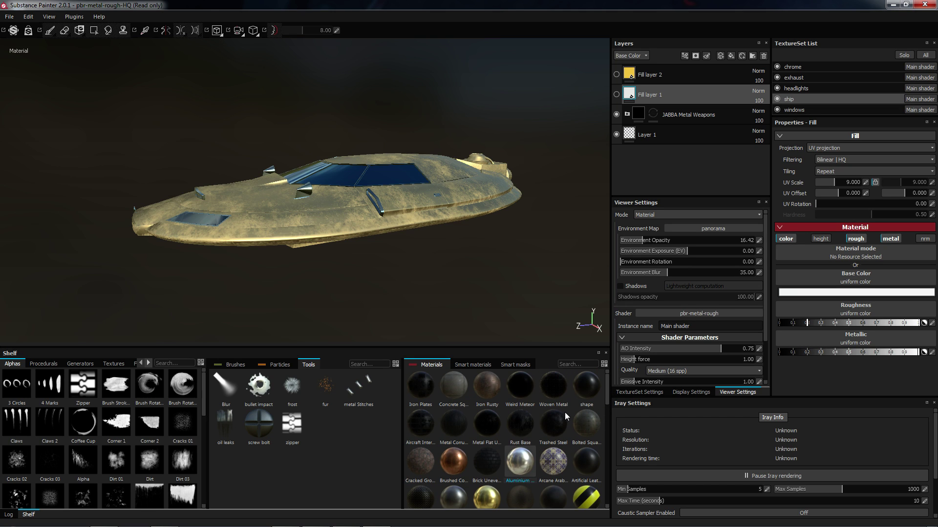
{"action": "left_click_drag", "start_coordinate": [607, 393], "coordinate": [612, 495]}
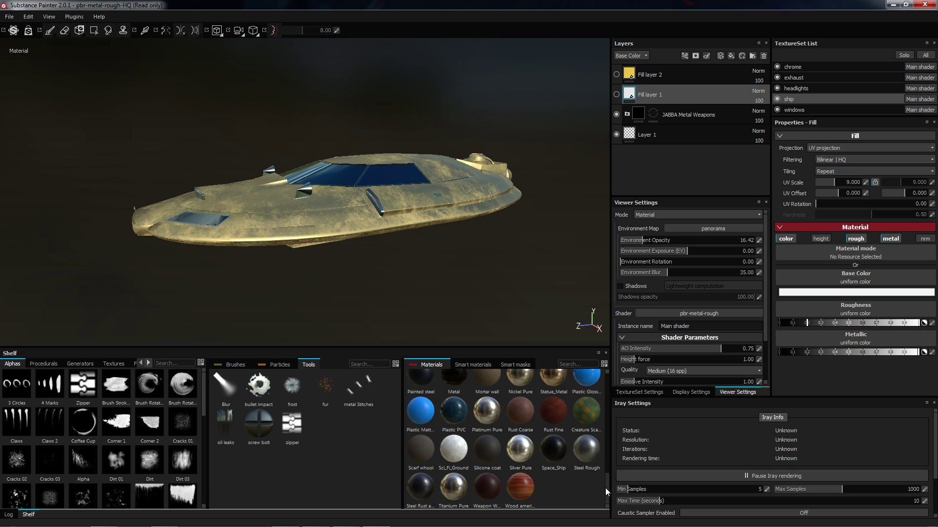
{"action": "scroll", "coordinate": [609, 487], "scroll_direction": "up", "scroll_amount": 3}
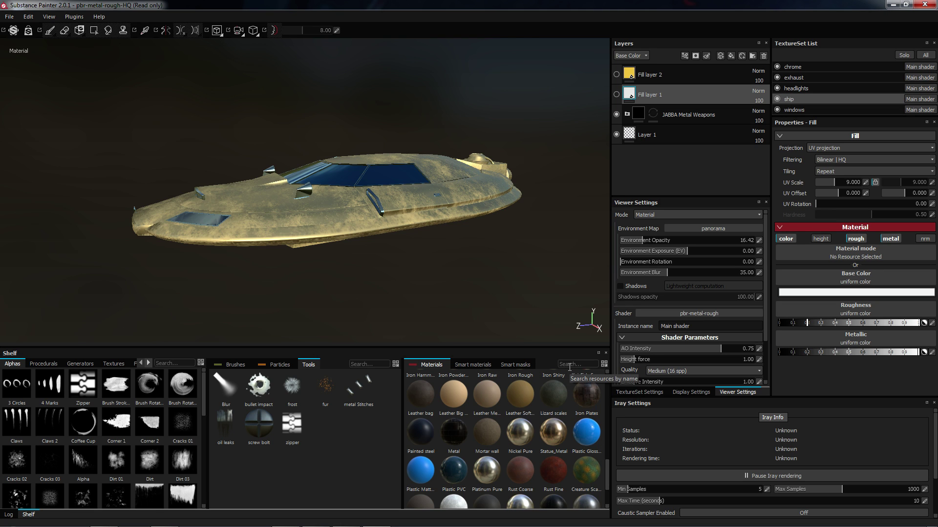
Search the base materials for "pure" and clear the search filter
{"action": "type", "text": "pure"}
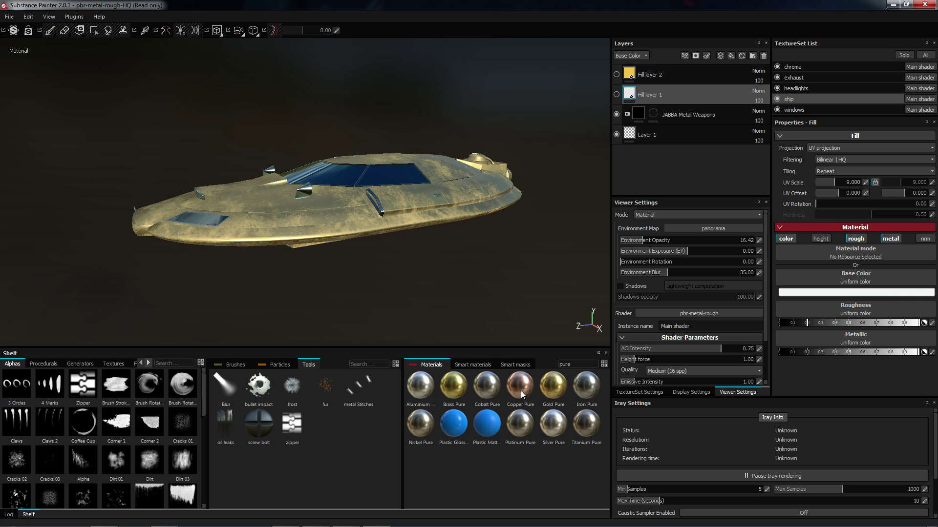
{"action": "mouse_move", "coordinate": [590, 391]}
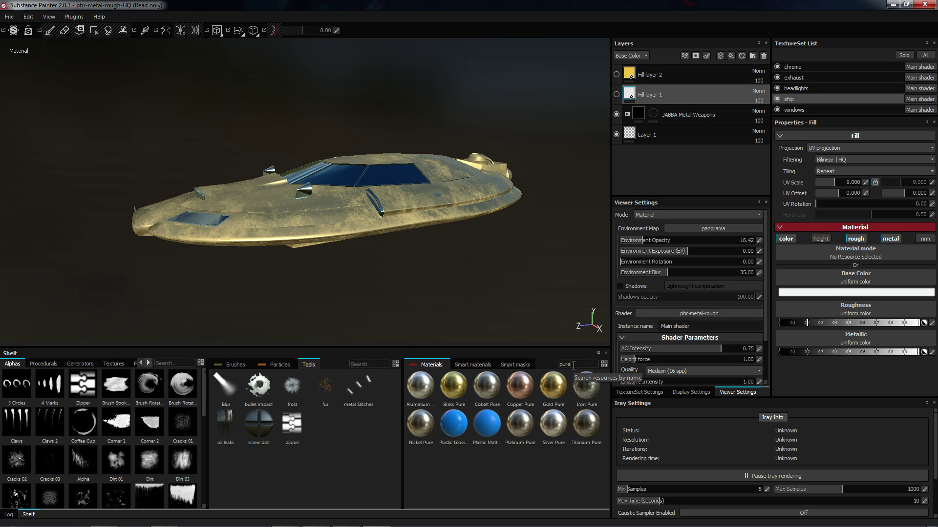
{"action": "key", "text": "BackSpace"}
{"action": "key", "text": "BackSpace"}
{"action": "key", "text": "BackSpace"}
{"action": "key", "text": "BackSpace"}
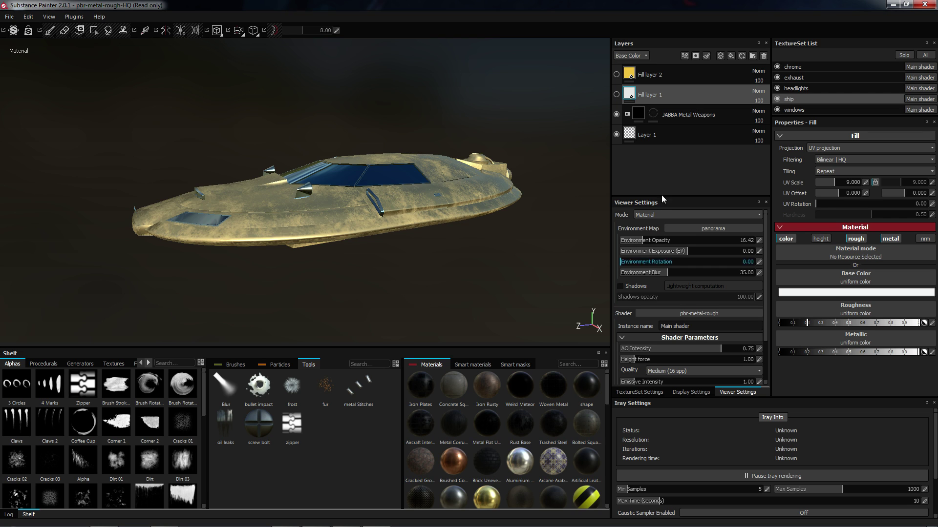
Show Fill layer 2 and hide the JABBA Metal Weapons layer on the ship
{"action": "left_click", "coordinate": [617, 74]}
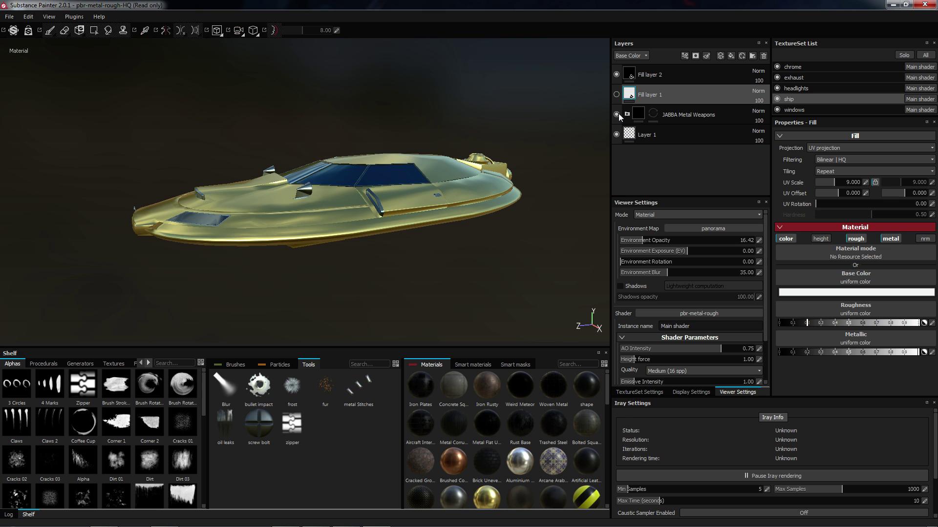
{"action": "left_click_drag", "start_coordinate": [471, 230], "coordinate": [404, 251], "text": "alt"}
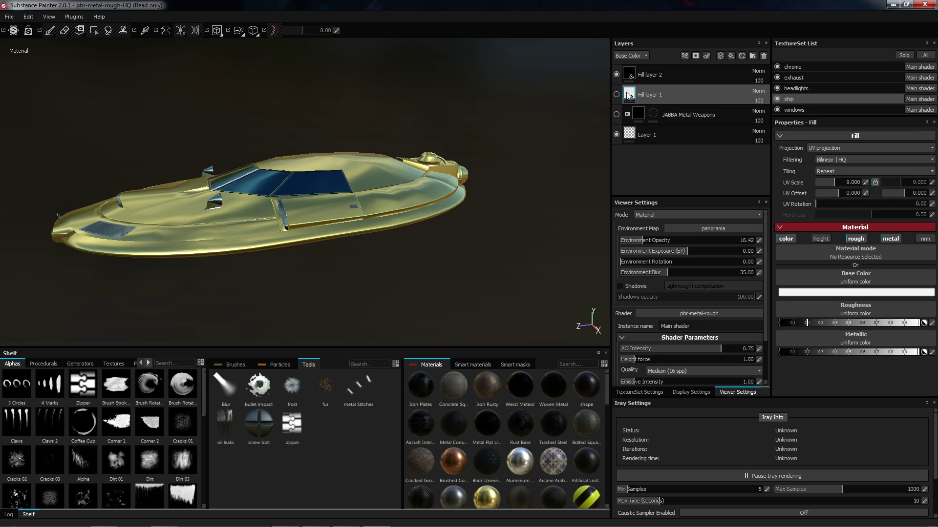
Try a blue base color on Fill layer 2 and settle on pink with a hue of 0.909
{"action": "left_click", "coordinate": [635, 76]}
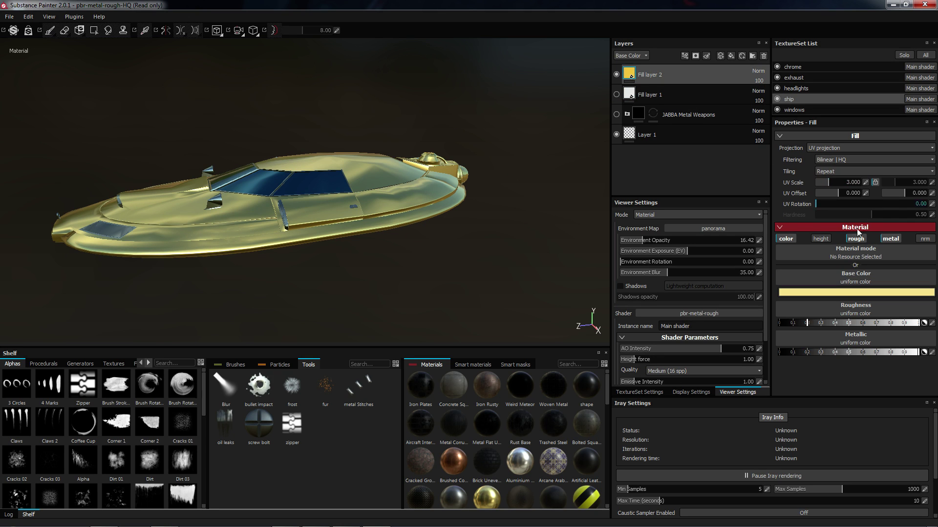
{"action": "left_click", "coordinate": [805, 293]}
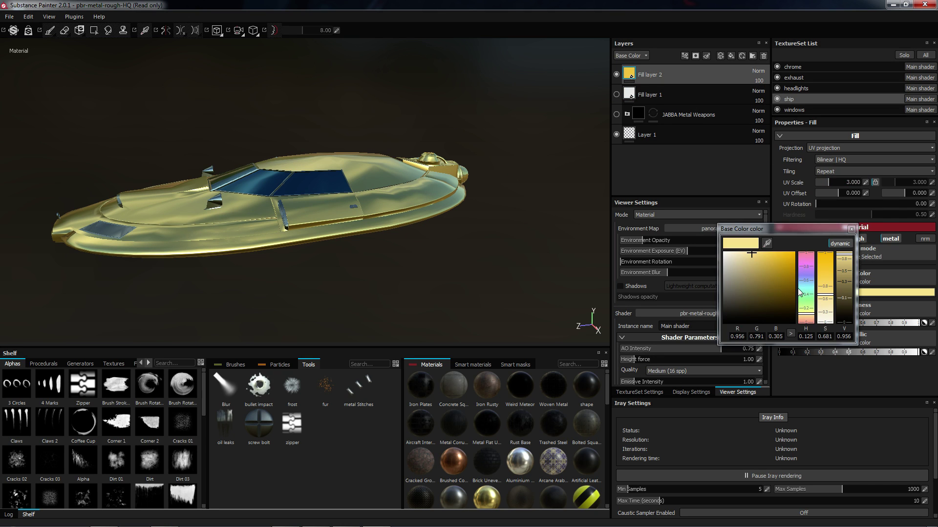
{"action": "left_click", "coordinate": [807, 278]}
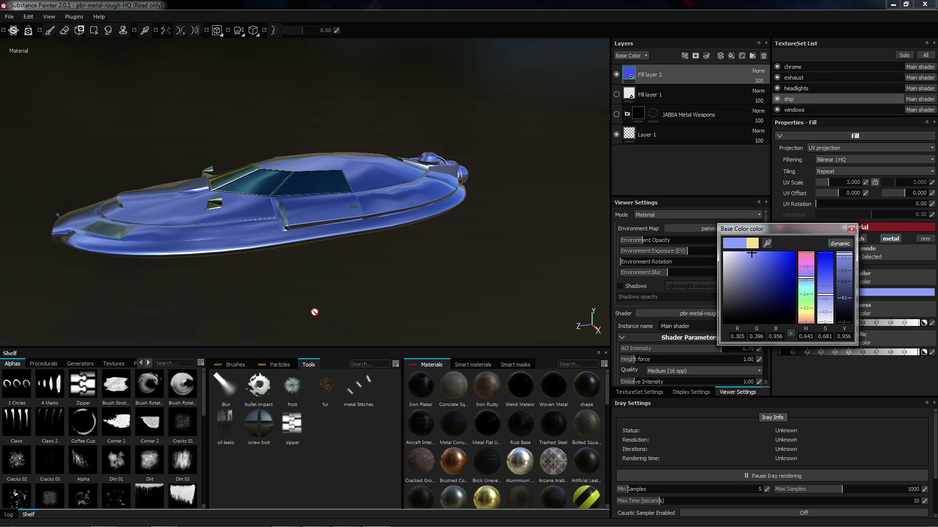
{"action": "left_click_drag", "start_coordinate": [314, 314], "coordinate": [389, 273], "text": "alt"}
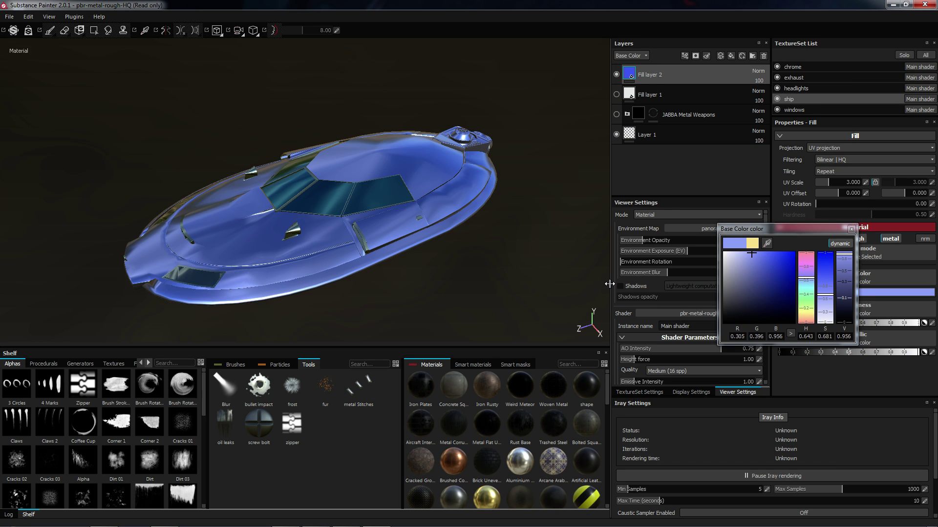
{"action": "left_click", "coordinate": [807, 262]}
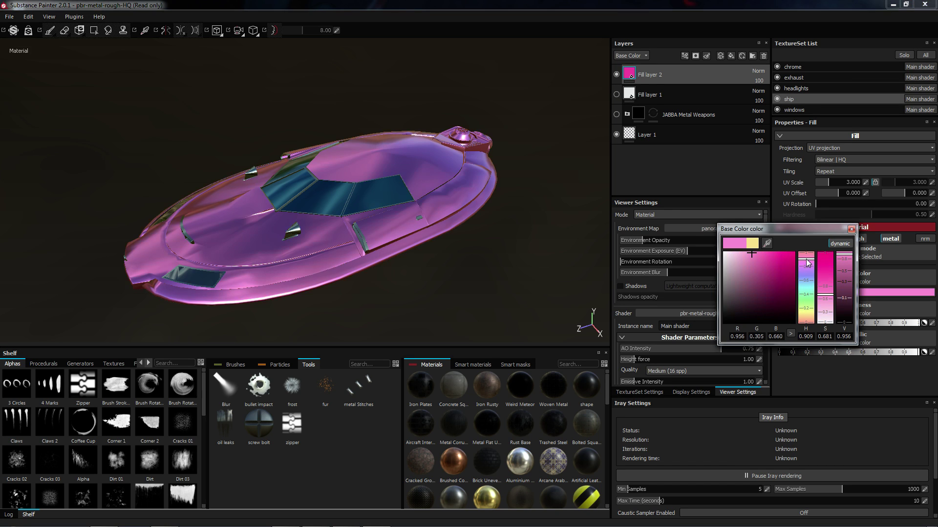
{"action": "left_click_drag", "start_coordinate": [474, 291], "coordinate": [508, 274], "text": "alt"}
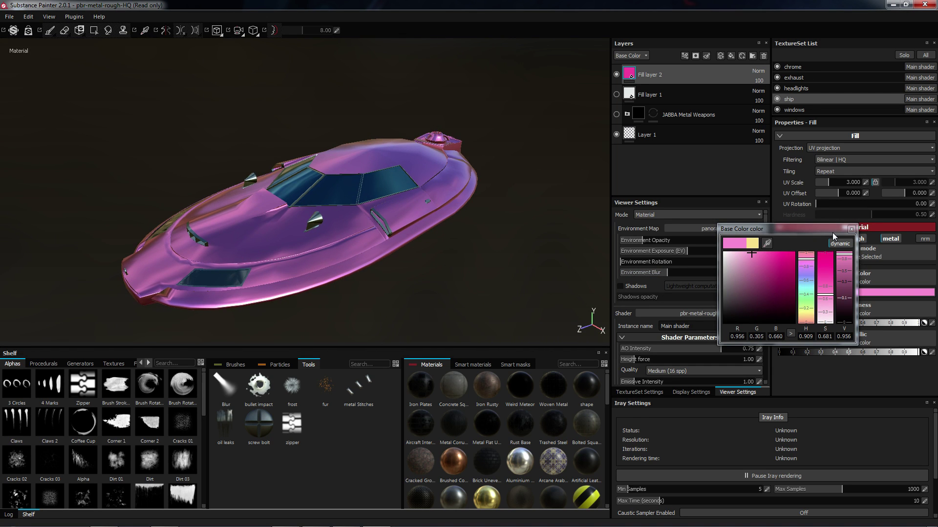
{"action": "left_click", "coordinate": [852, 229]}
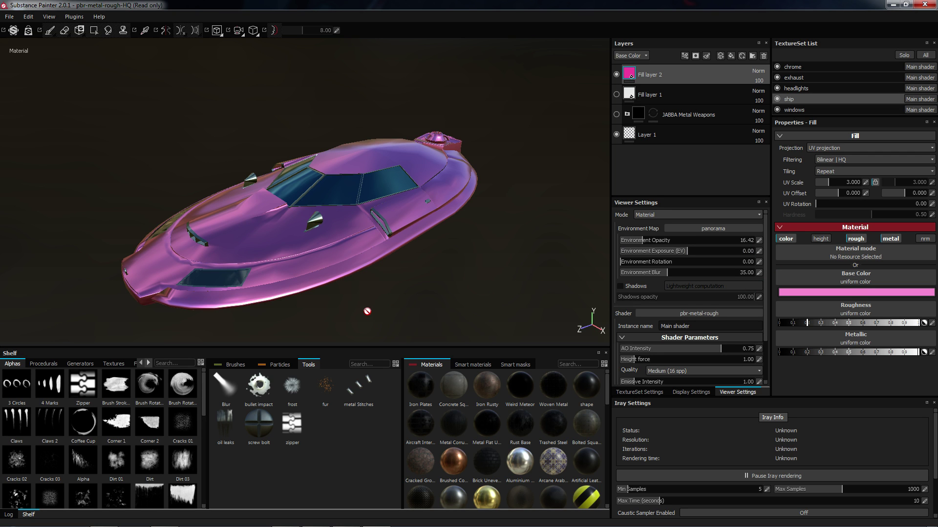
{"action": "left_click_drag", "start_coordinate": [436, 293], "coordinate": [417, 276], "text": "alt"}
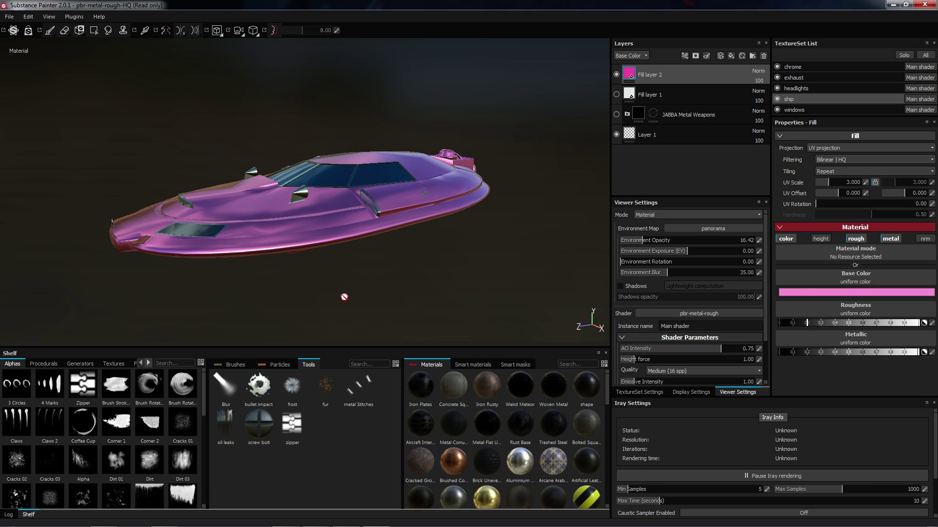
Switch to the Substance Store website in the browser and look through its latest products
{"action": "mouse_move", "coordinate": [204, 524]}
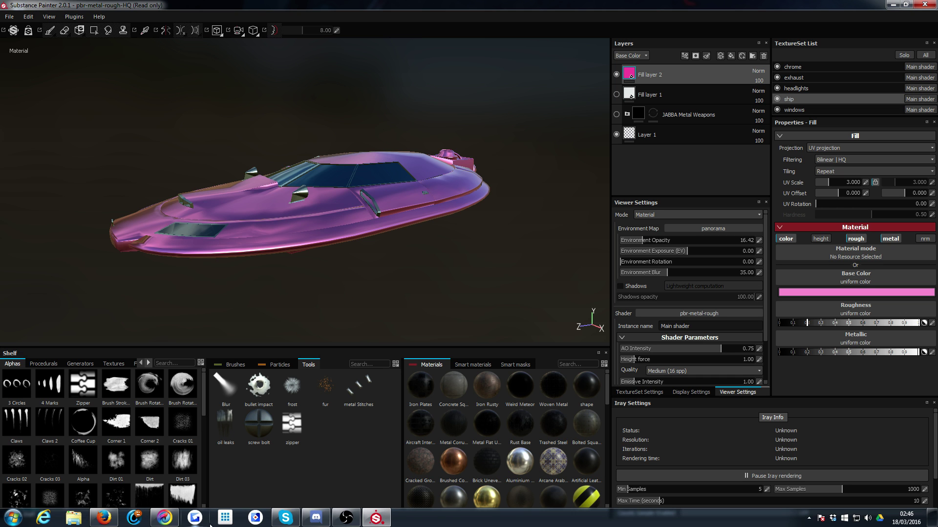
{"action": "left_click", "coordinate": [172, 522]}
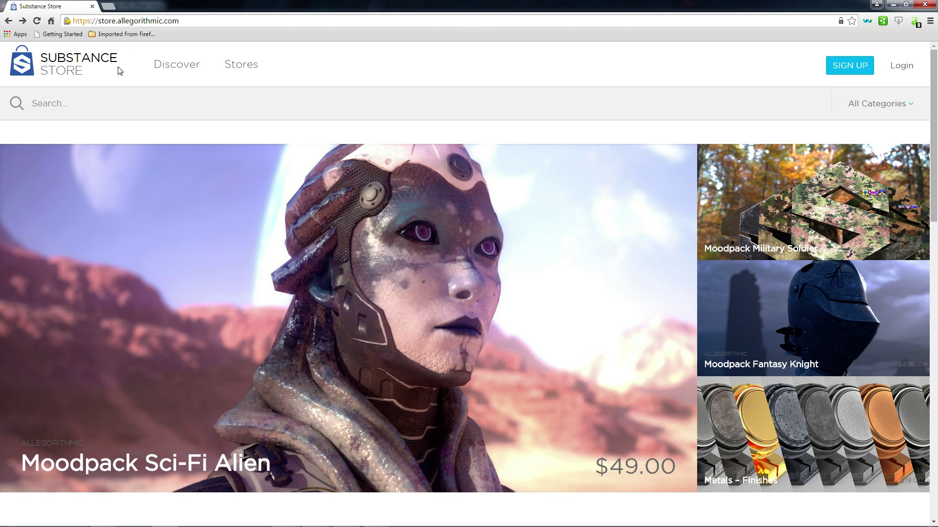
{"action": "scroll", "coordinate": [139, 184], "scroll_direction": "down", "scroll_amount": 8}
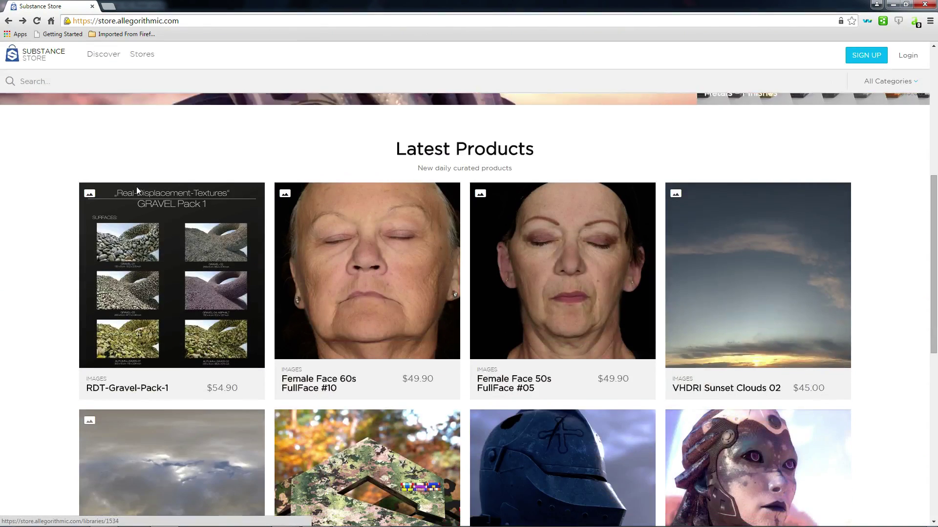
Examine the featured products and the remaining latest products on the store's home page
{"action": "scroll", "coordinate": [138, 192], "scroll_direction": "down", "scroll_amount": 6}
{"action": "scroll", "coordinate": [135, 189], "scroll_direction": "down", "scroll_amount": 2}
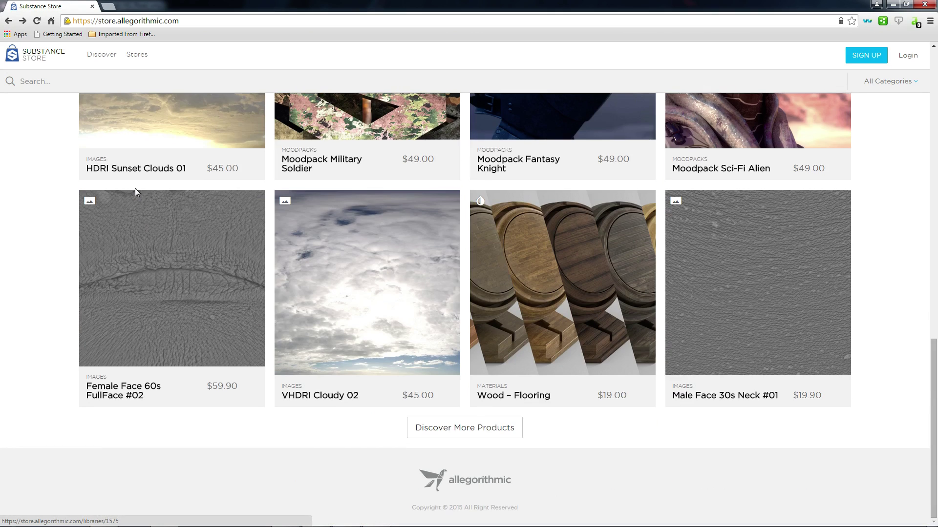
{"action": "scroll", "coordinate": [171, 188], "scroll_direction": "up", "scroll_amount": 7}
{"action": "scroll", "coordinate": [173, 193], "scroll_direction": "up", "scroll_amount": 5}
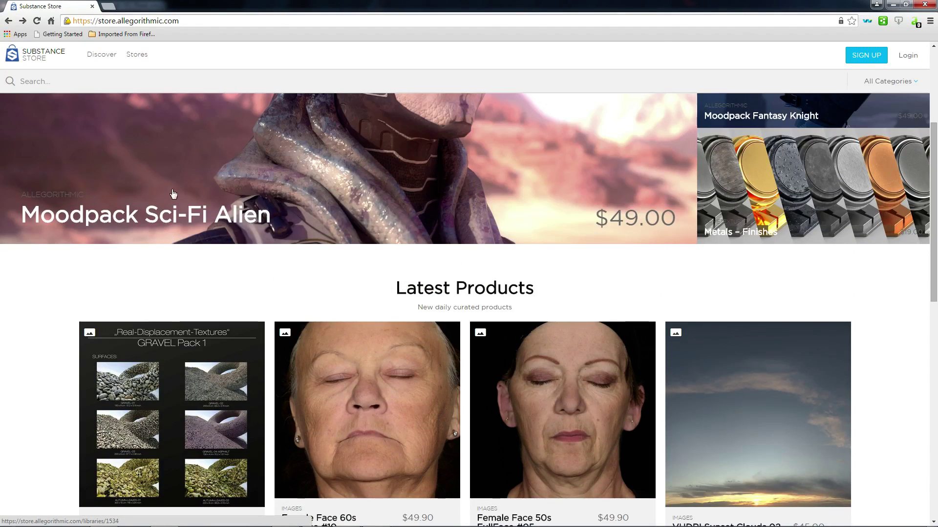
{"action": "scroll", "coordinate": [173, 193], "scroll_direction": "up", "scroll_amount": 3}
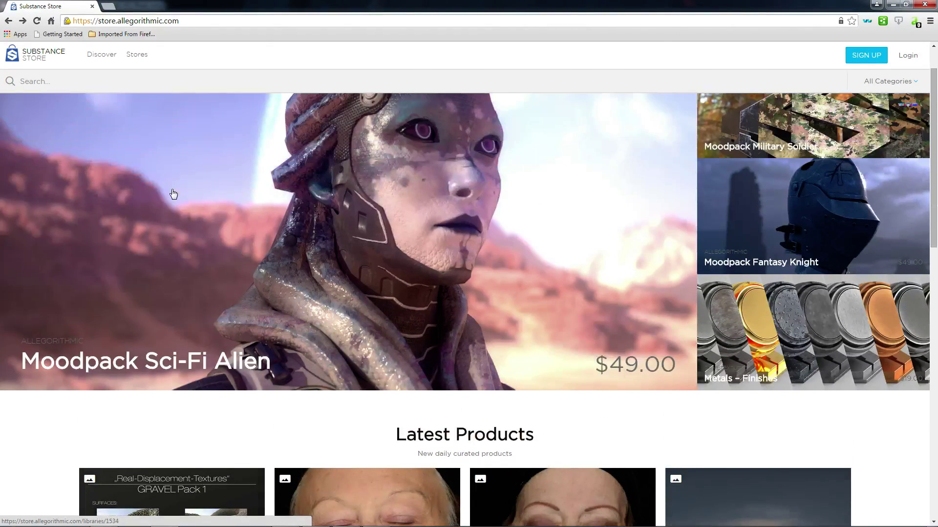
{"action": "scroll", "coordinate": [173, 194], "scroll_direction": "down", "scroll_amount": 8}
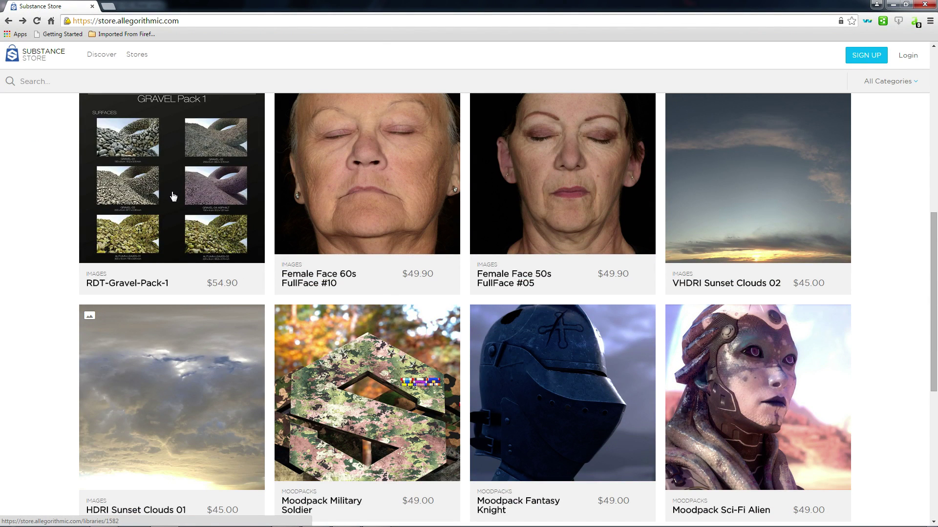
{"action": "scroll", "coordinate": [172, 201], "scroll_direction": "down", "scroll_amount": 7}
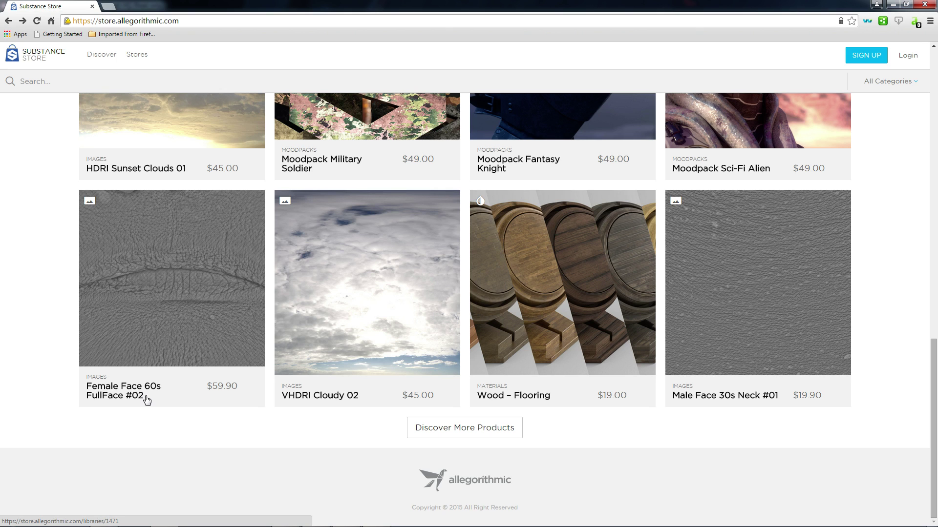
Open the Female Face 60s FullFace #02 product and look over its description, details and related products
{"action": "left_click", "coordinate": [164, 318]}
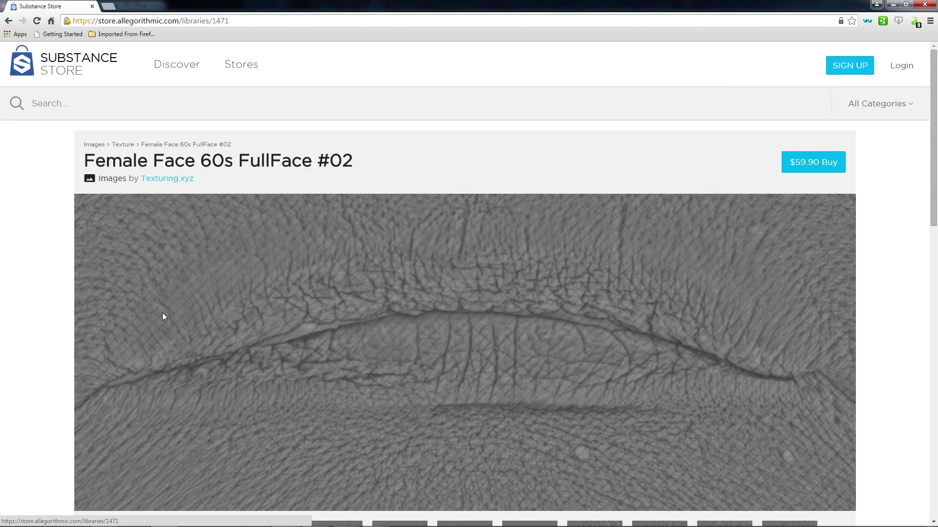
{"action": "scroll", "coordinate": [146, 313], "scroll_direction": "down", "scroll_amount": 8}
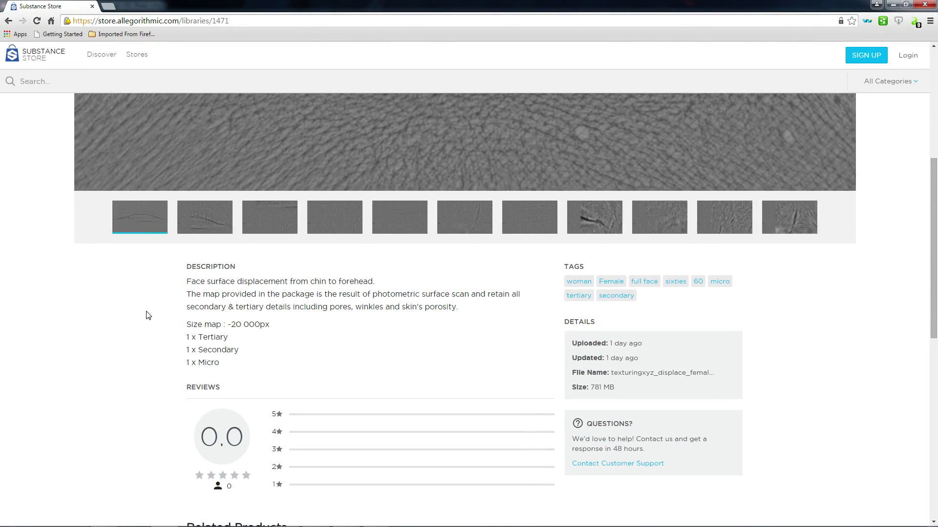
{"action": "scroll", "coordinate": [148, 315], "scroll_direction": "up", "scroll_amount": 5}
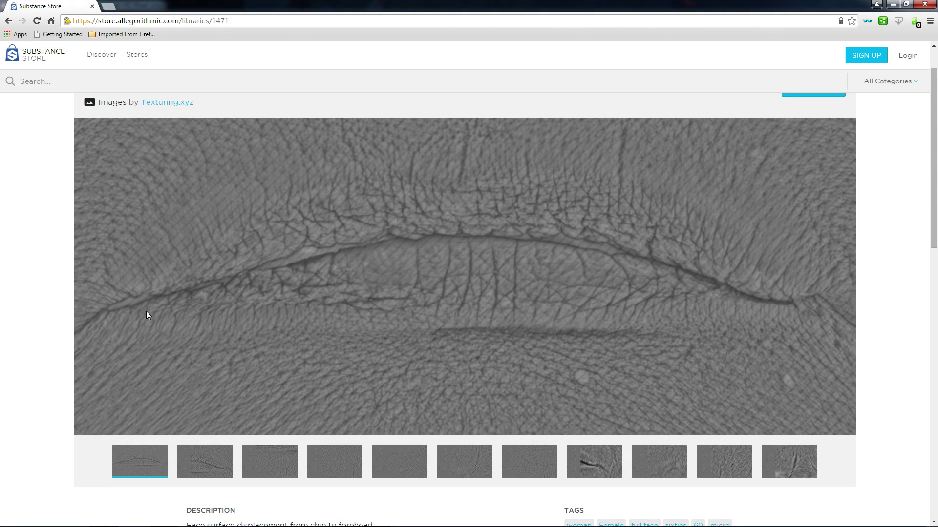
{"action": "scroll", "coordinate": [148, 316], "scroll_direction": "down", "scroll_amount": 4}
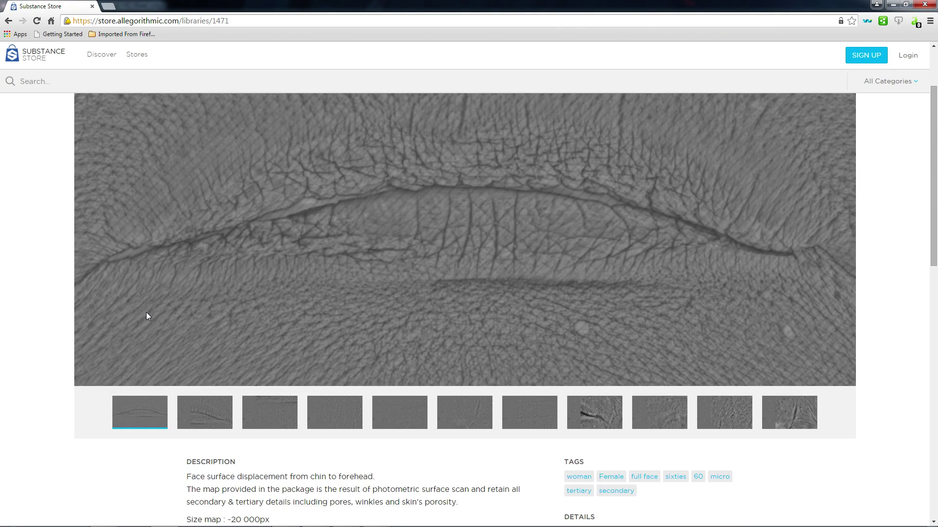
{"action": "scroll", "coordinate": [148, 319], "scroll_direction": "down", "scroll_amount": 4}
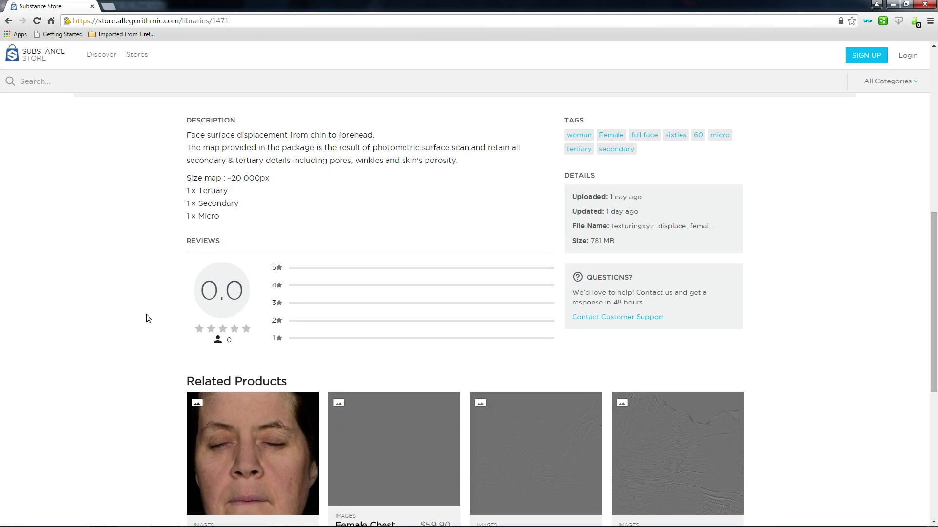
{"action": "scroll", "coordinate": [148, 318], "scroll_direction": "down", "scroll_amount": 3}
{"action": "scroll", "coordinate": [148, 319], "scroll_direction": "down", "scroll_amount": 4}
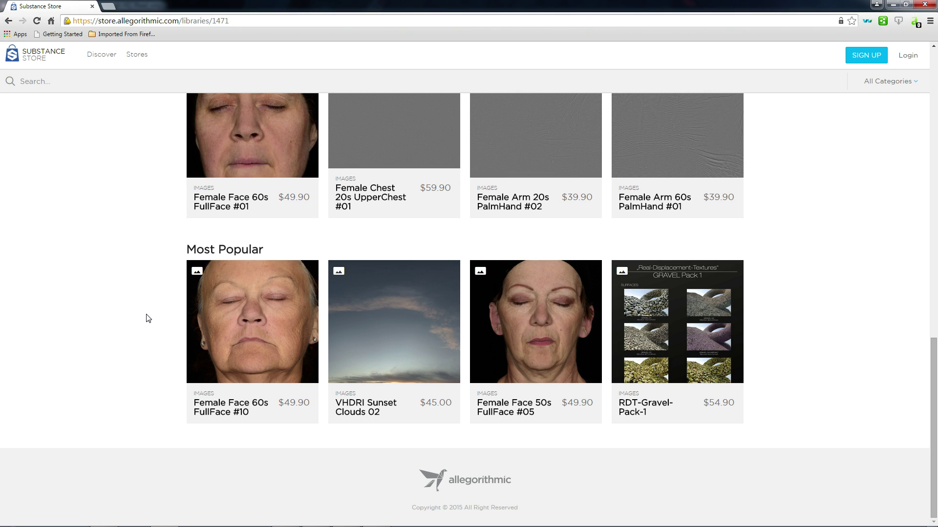
{"action": "scroll", "coordinate": [148, 319], "scroll_direction": "up", "scroll_amount": 12}
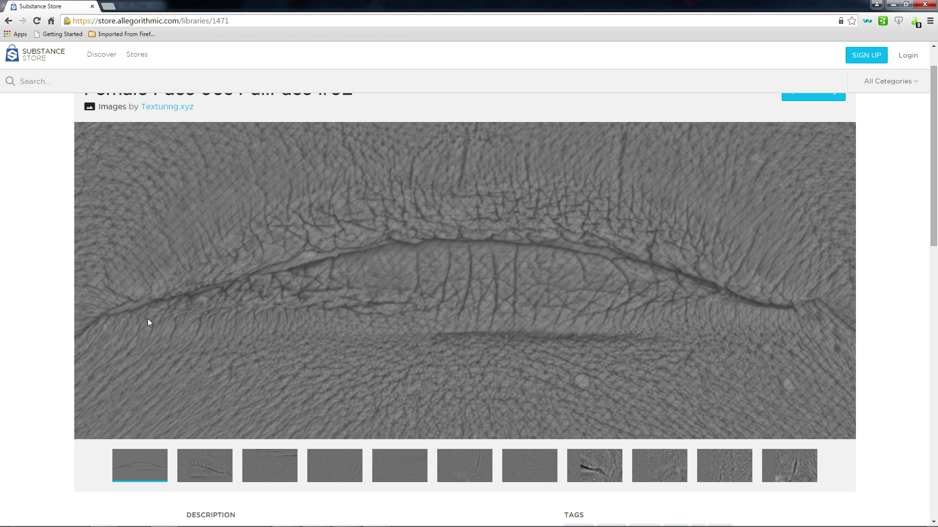
View several close-up preview images of the Female Face 60s FullFace #02 displacement map
{"action": "left_click", "coordinate": [601, 476]}
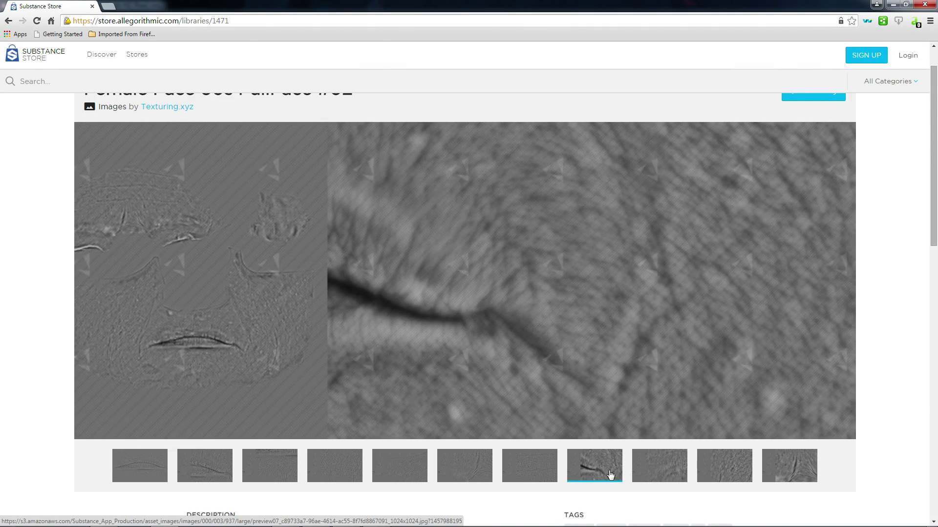
{"action": "left_click", "coordinate": [647, 472]}
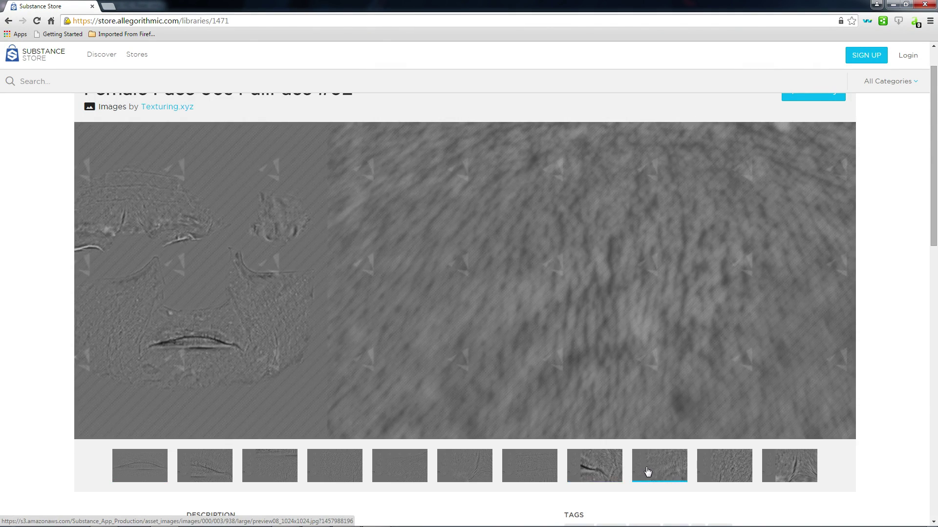
{"action": "left_click", "coordinate": [719, 470]}
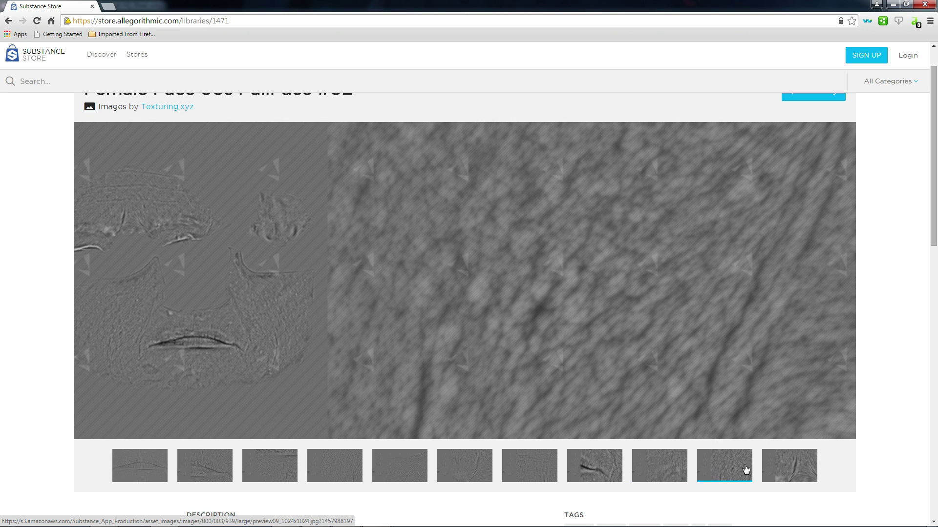
{"action": "left_click", "coordinate": [794, 470]}
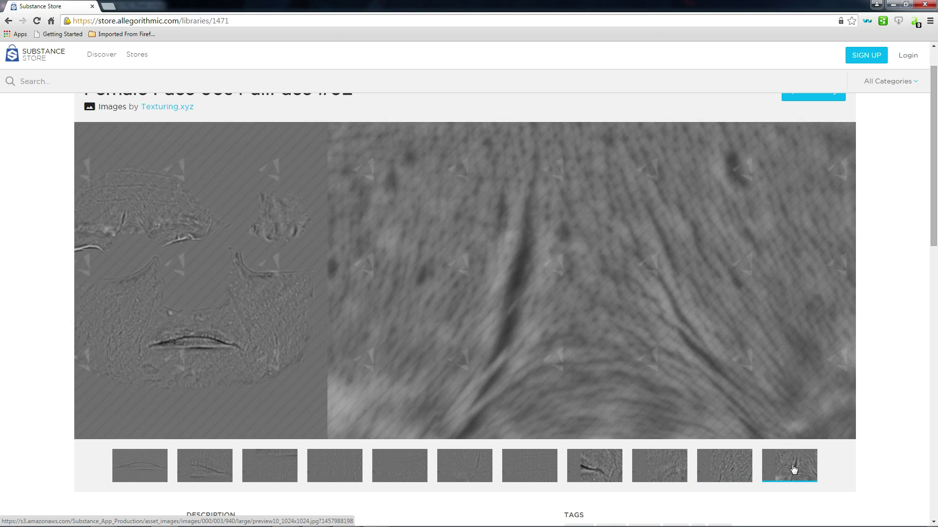
{"action": "left_click", "coordinate": [386, 476]}
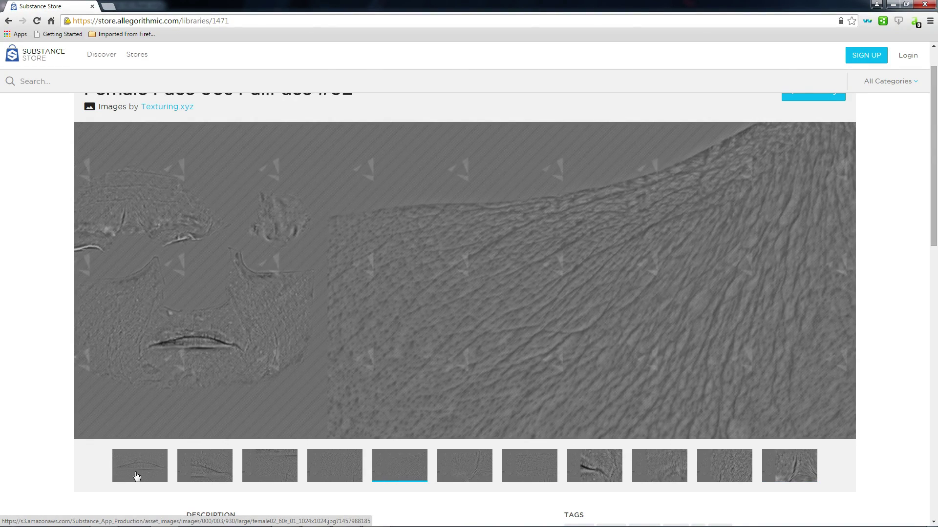
{"action": "left_click", "coordinate": [137, 477]}
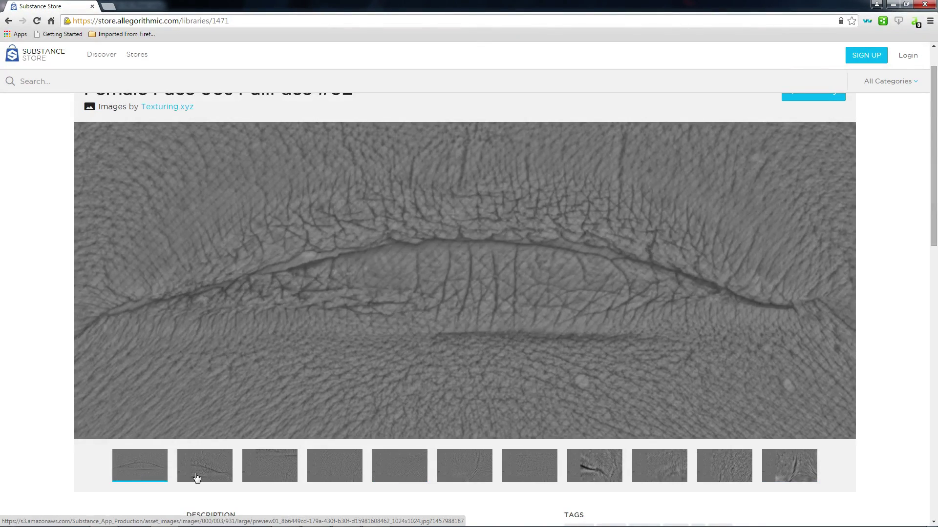
{"action": "left_click", "coordinate": [196, 478]}
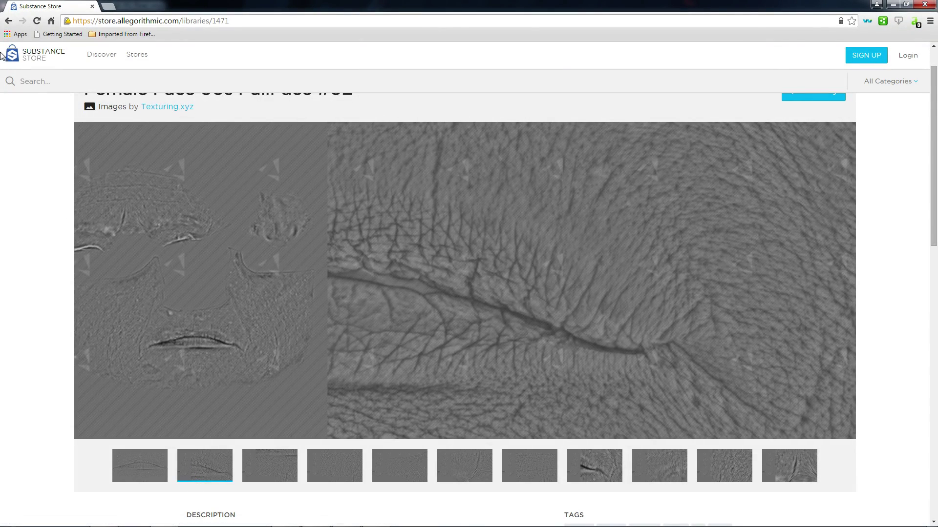
Return to the store's home page and open the featured Metals – Finishes product
{"action": "left_click", "coordinate": [4, 21]}
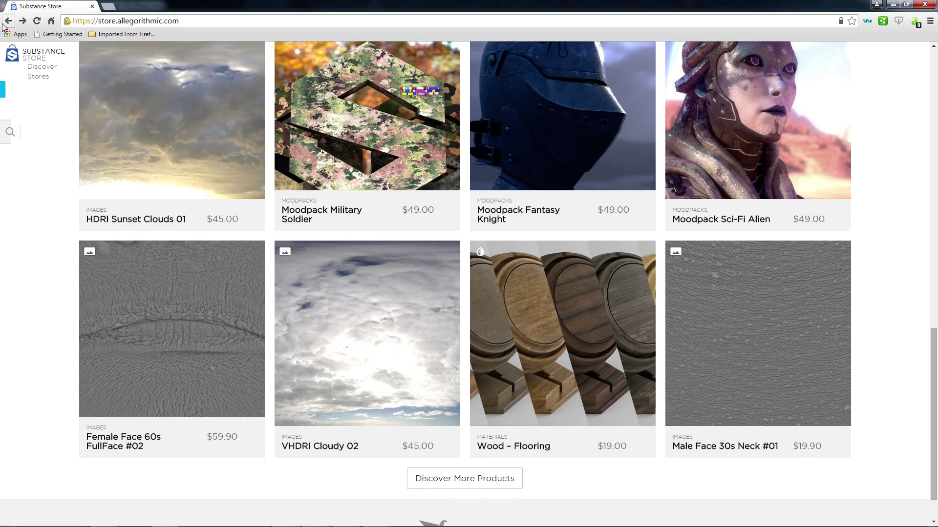
{"action": "scroll", "coordinate": [590, 346], "scroll_direction": "up", "scroll_amount": 4}
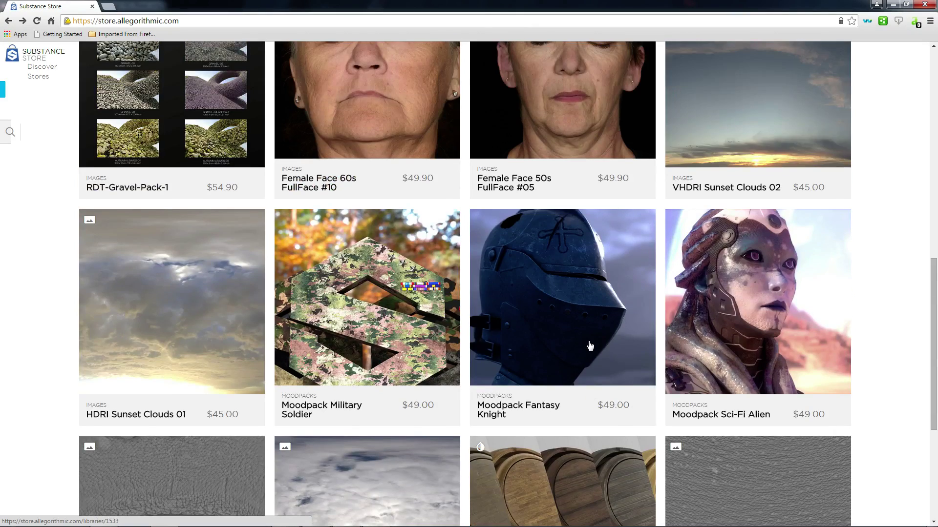
{"action": "scroll", "coordinate": [590, 346], "scroll_direction": "up", "scroll_amount": 7}
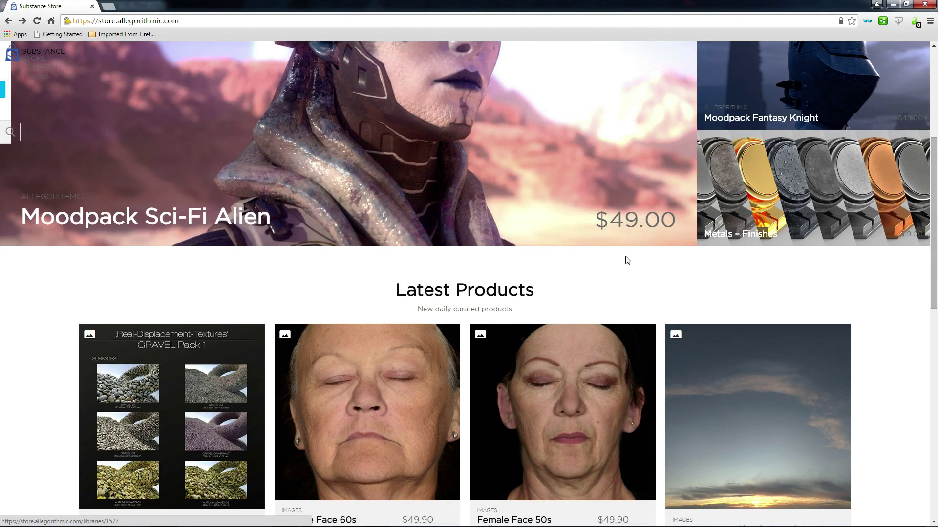
{"action": "left_click", "coordinate": [755, 208]}
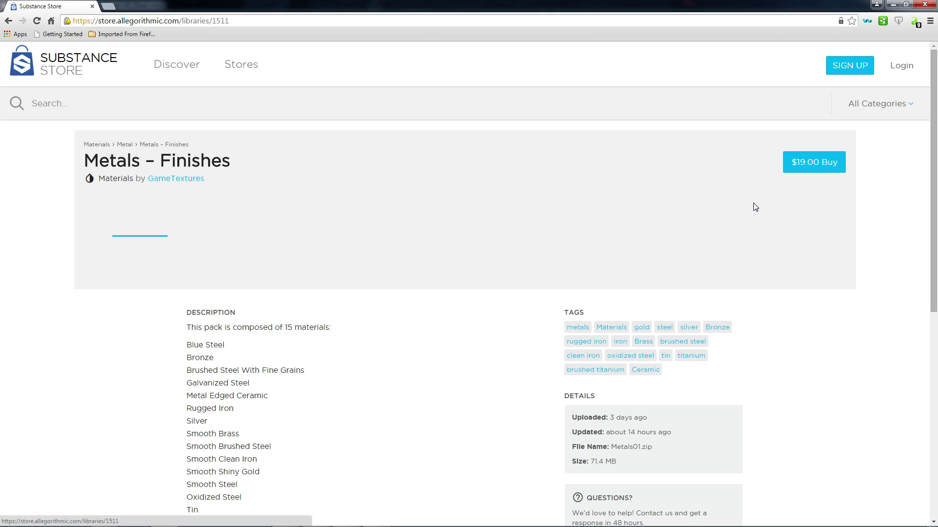
Examine the Metals – Finishes pack's preview images, list of included materials and related products
{"action": "scroll", "coordinate": [403, 249], "scroll_direction": "down", "scroll_amount": 2}
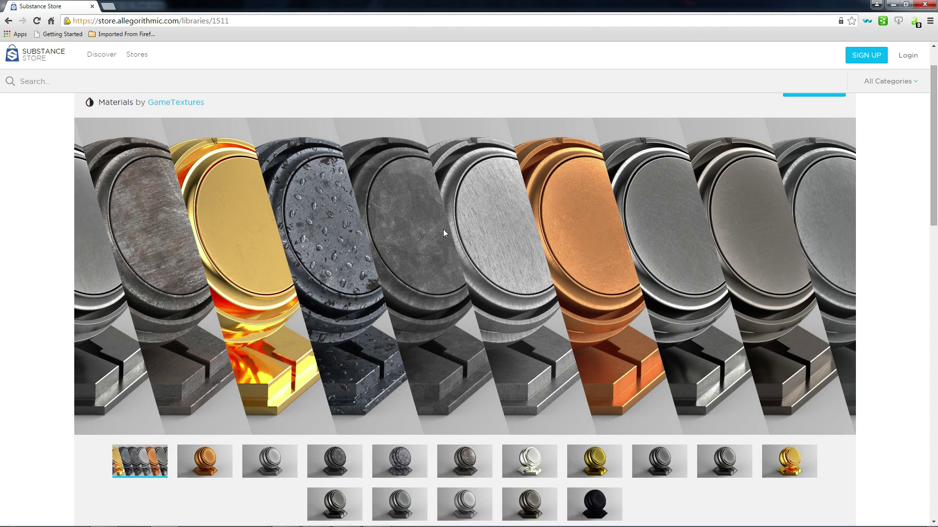
{"action": "scroll", "coordinate": [594, 283], "scroll_direction": "down", "scroll_amount": 3}
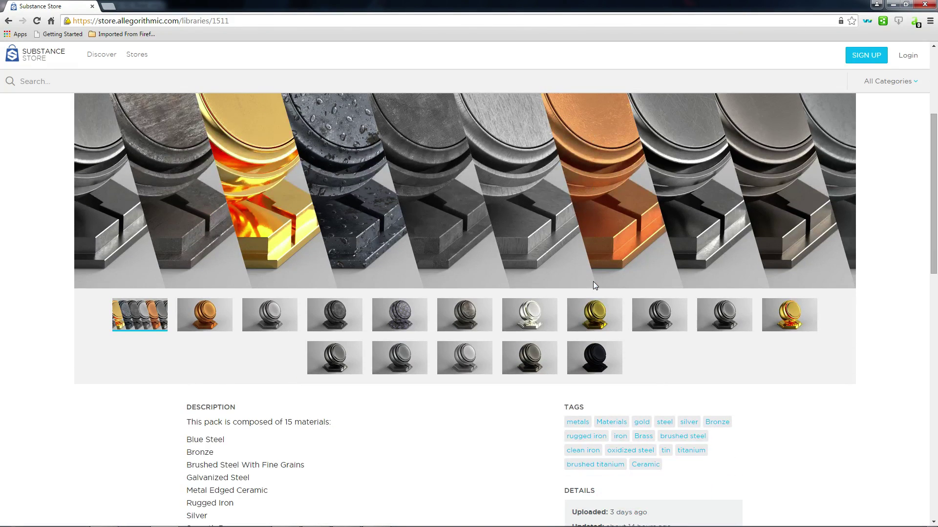
{"action": "scroll", "coordinate": [594, 286], "scroll_direction": "down", "scroll_amount": 10}
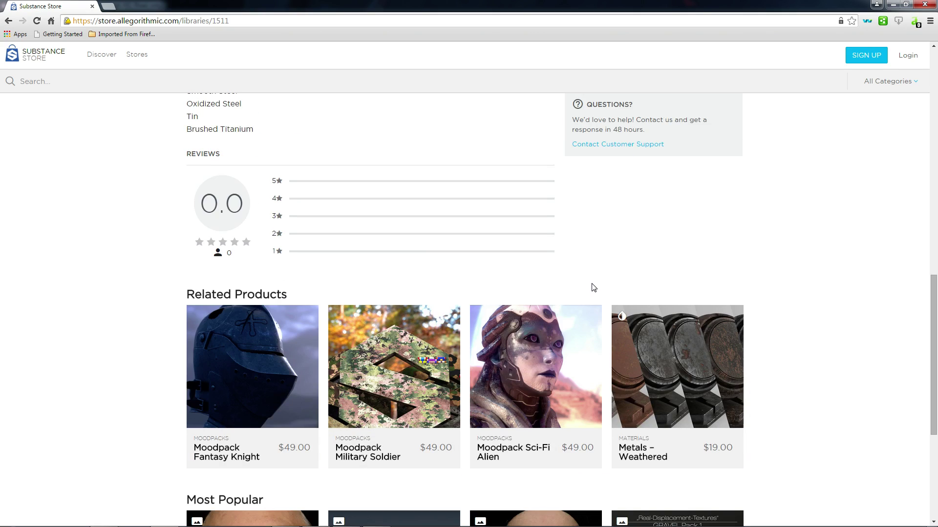
{"action": "scroll", "coordinate": [594, 288], "scroll_direction": "up", "scroll_amount": 6}
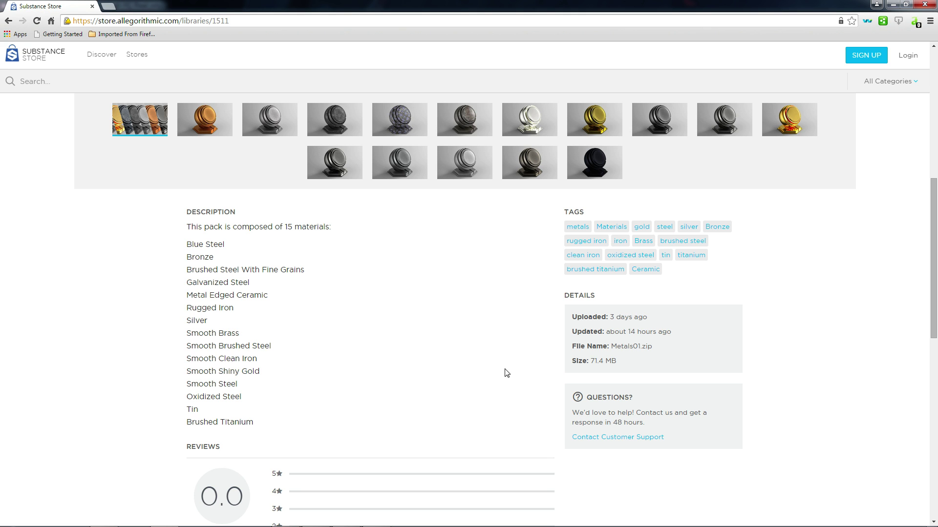
{"action": "scroll", "coordinate": [803, 358], "scroll_direction": "up", "scroll_amount": 2}
{"action": "scroll", "coordinate": [804, 358], "scroll_direction": "up", "scroll_amount": 6}
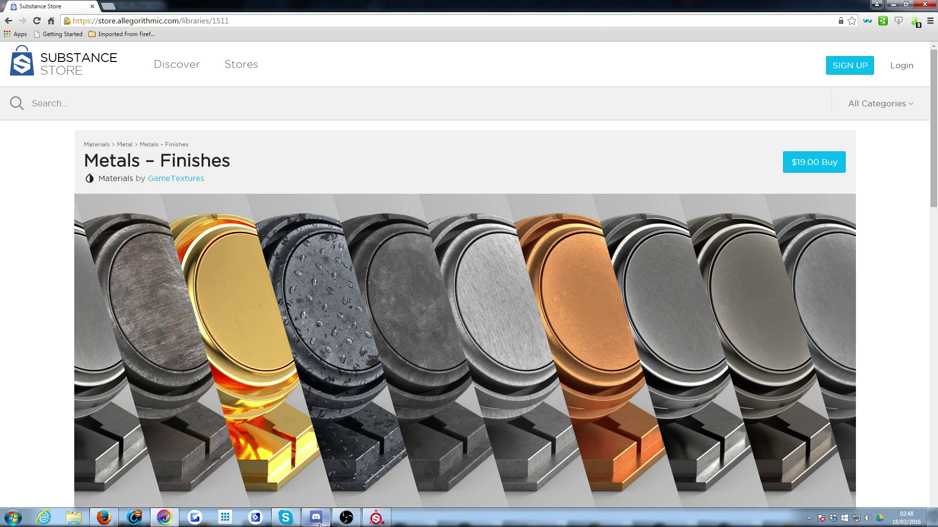
Switch to Substance Painter and apply the Iron Brushed material from the shelf to Fill layer 2 on the ship
{"action": "left_click", "coordinate": [384, 521]}
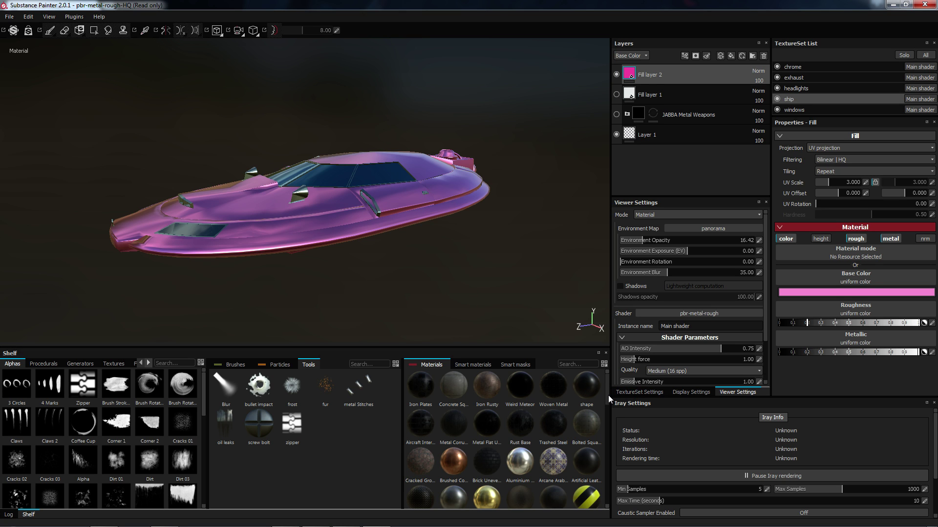
{"action": "left_click_drag", "start_coordinate": [608, 395], "coordinate": [623, 497]}
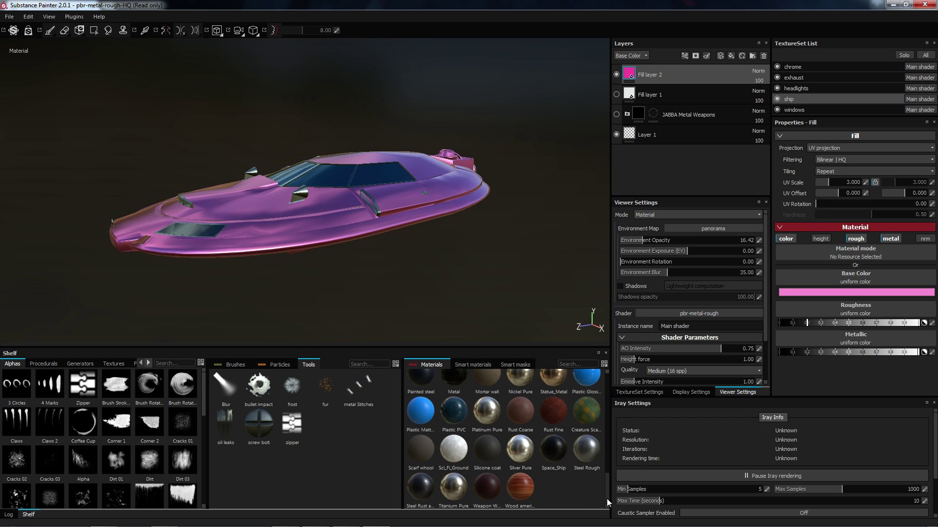
{"action": "left_click_drag", "start_coordinate": [606, 499], "coordinate": [610, 486]}
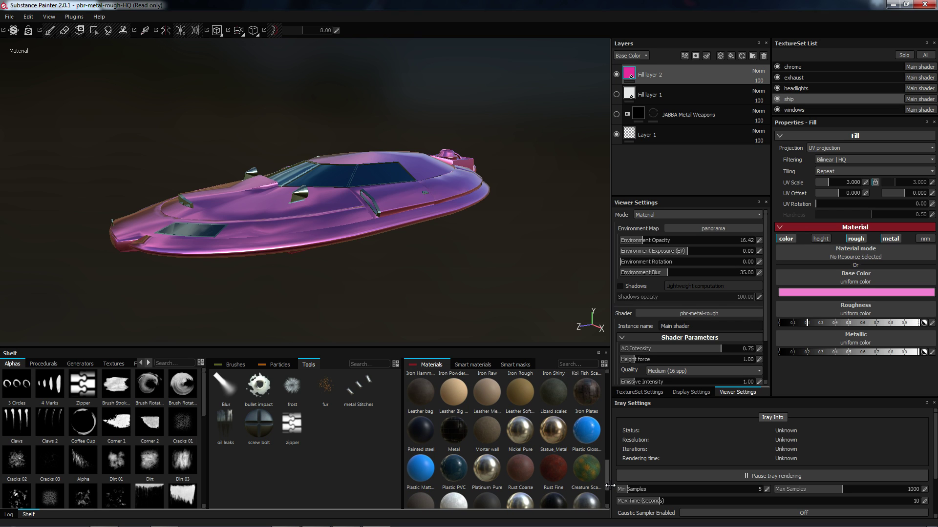
{"action": "left_click_drag", "start_coordinate": [610, 485], "coordinate": [610, 489]}
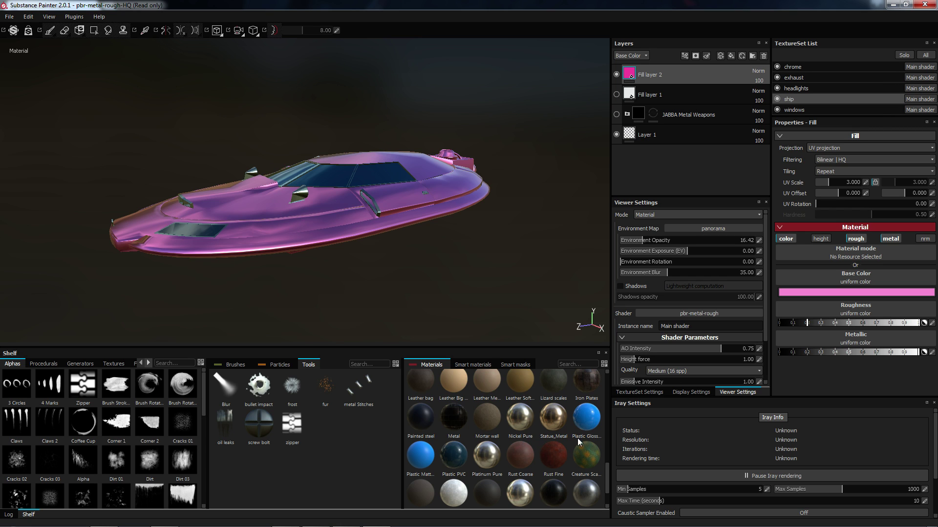
{"action": "left_click_drag", "start_coordinate": [606, 468], "coordinate": [610, 444]}
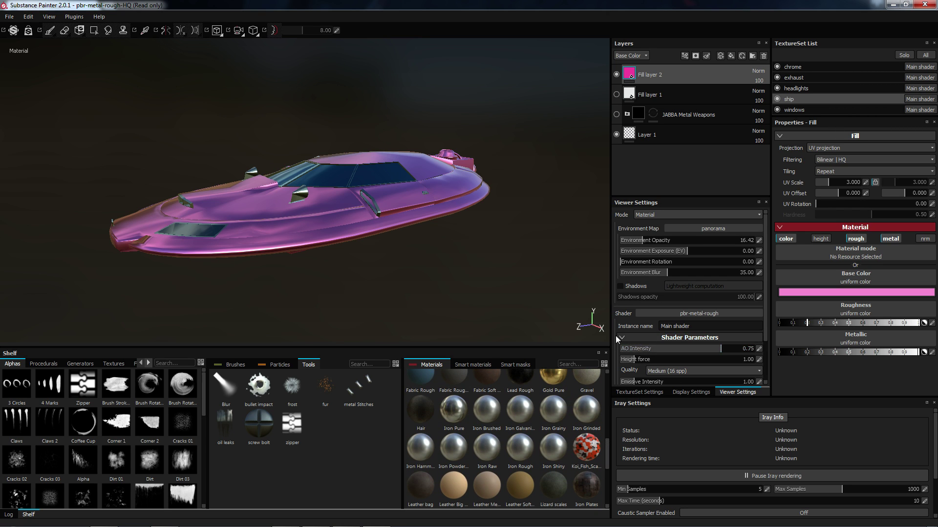
{"action": "mouse_move", "coordinate": [452, 415]}
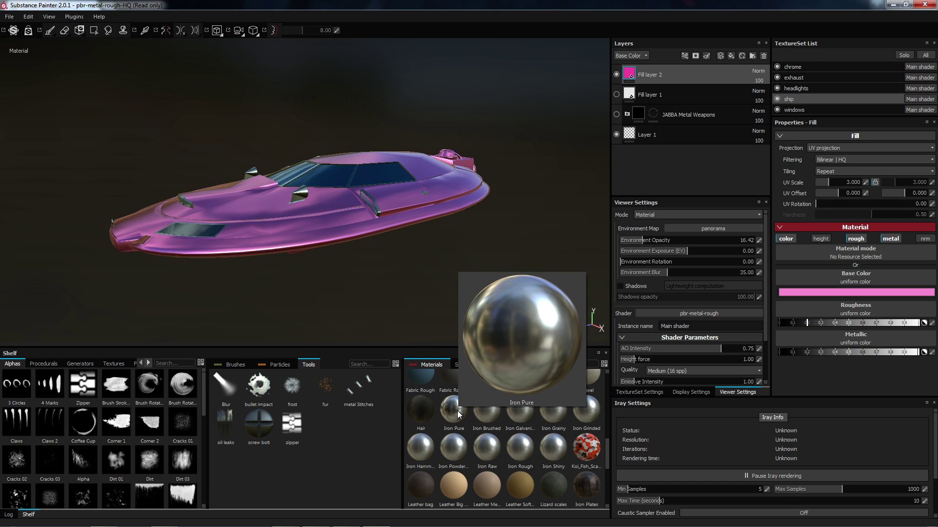
{"action": "left_click", "coordinate": [488, 414]}
{"action": "mouse_move", "coordinate": [487, 413]}
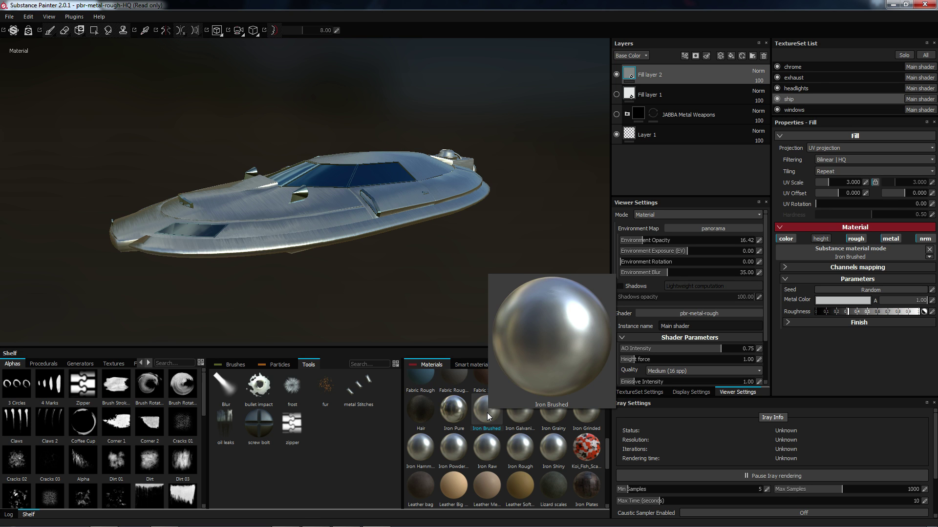
Apply Iron Pure to Fill layer 2 and switch back to Iron Brushed to compare the two finishes on the hull
{"action": "mouse_move", "coordinate": [469, 278]}
{"action": "left_mouse_down", "text": "alt"}
{"action": "mouse_move", "coordinate": [474, 341]}
{"action": "mouse_move", "coordinate": [434, 268]}
{"action": "mouse_move", "coordinate": [561, 210]}
{"action": "mouse_move", "coordinate": [516, 243]}
{"action": "mouse_move", "coordinate": [544, 269]}
{"action": "mouse_move", "coordinate": [492, 241]}
{"action": "left_mouse_up", "text": "alt"}
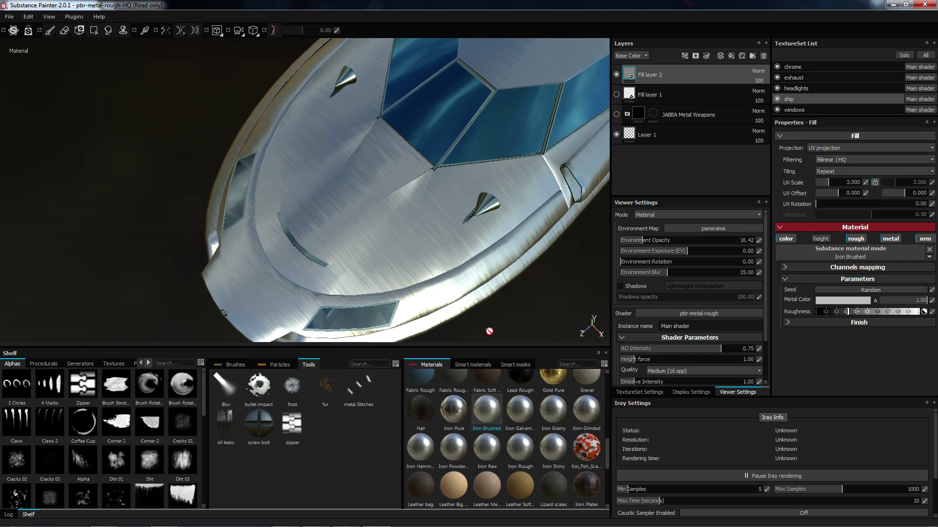
{"action": "left_click", "coordinate": [456, 408]}
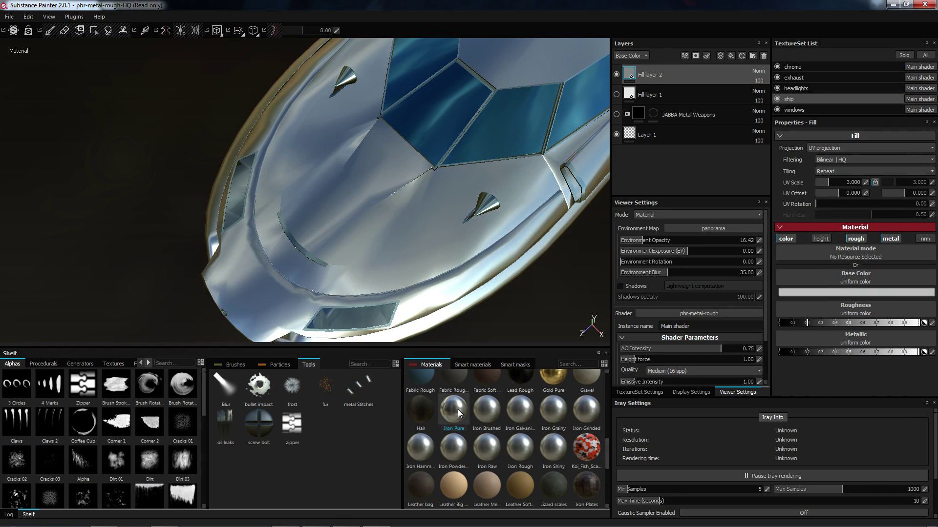
{"action": "mouse_move", "coordinate": [488, 413]}
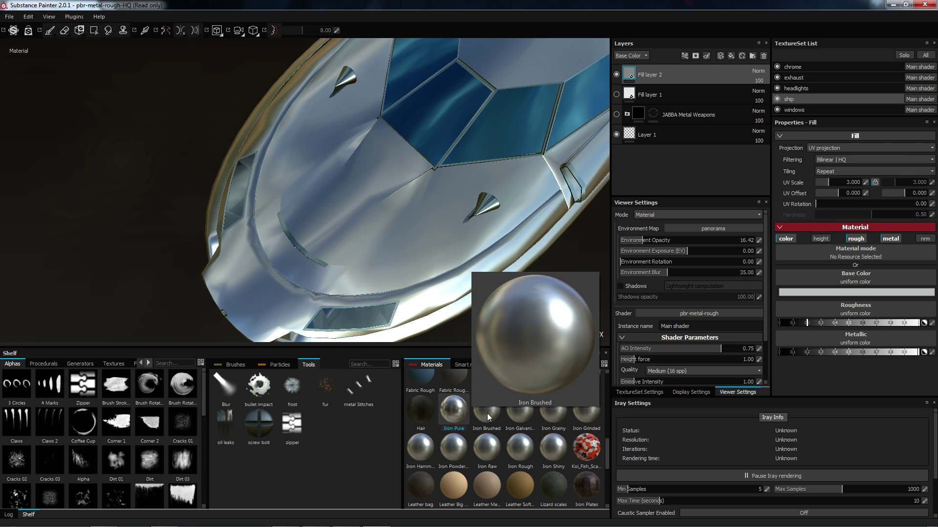
{"action": "left_click", "coordinate": [488, 414]}
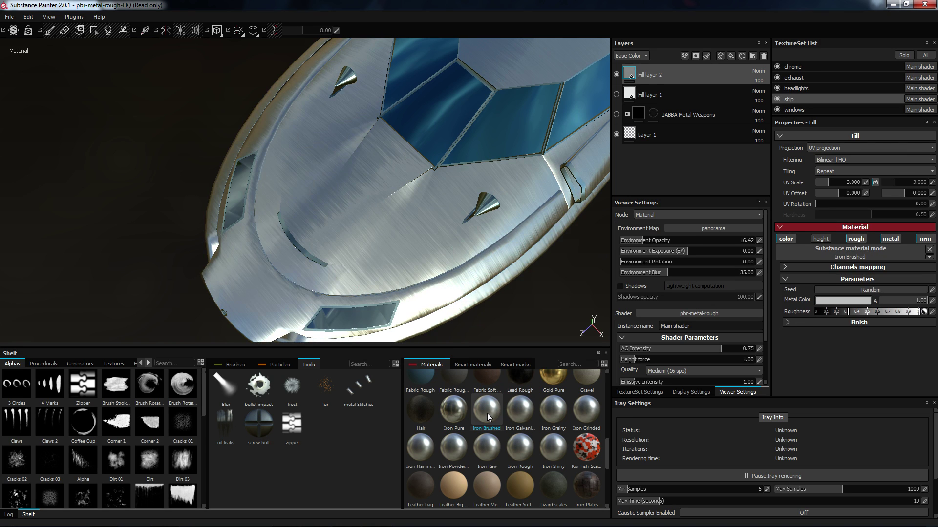
Apply the Iron Galvanized material to Fill layer 2, replace it with Iron Grainy and inspect the hull's nose
{"action": "left_click", "coordinate": [521, 412]}
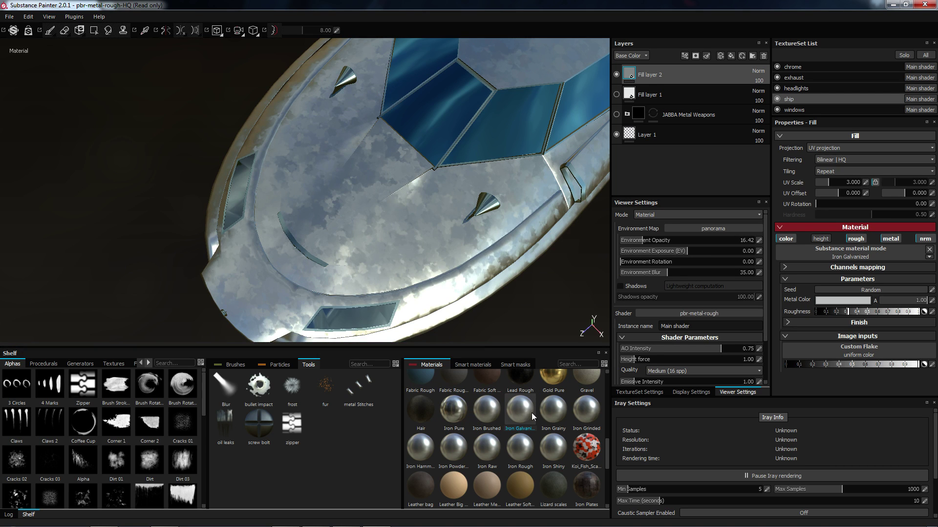
{"action": "left_click", "coordinate": [554, 412]}
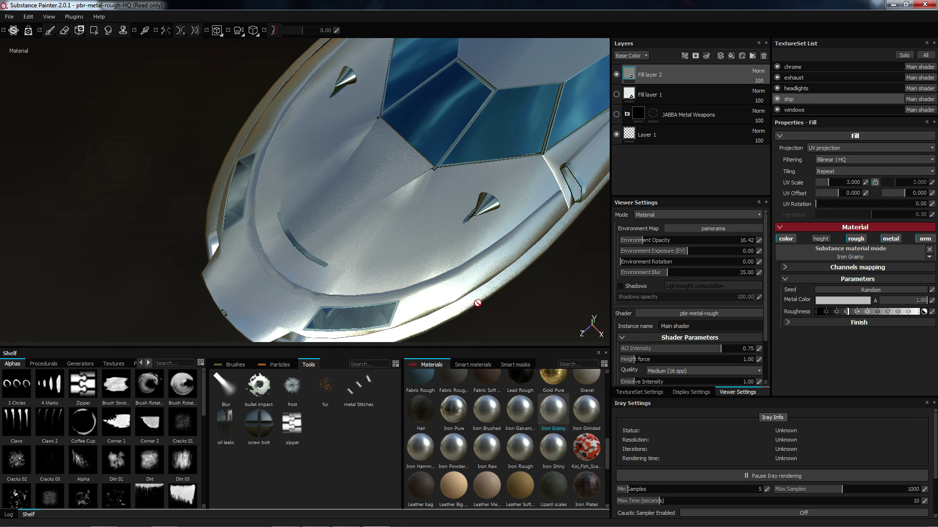
{"action": "scroll", "coordinate": [477, 302], "scroll_direction": "up", "scroll_amount": 3}
{"action": "scroll", "coordinate": [477, 303], "scroll_direction": "up", "scroll_amount": 3}
{"action": "scroll", "coordinate": [476, 305], "scroll_direction": "down", "scroll_amount": 6}
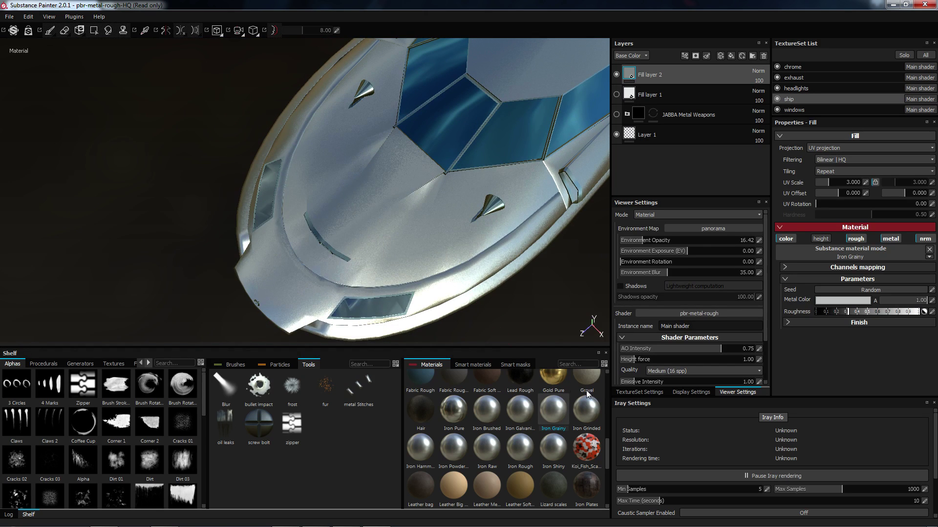
Apply the Iron Grinded material to Fill layer 2 and inspect its surface detail on the hull up close
{"action": "left_click", "coordinate": [589, 415]}
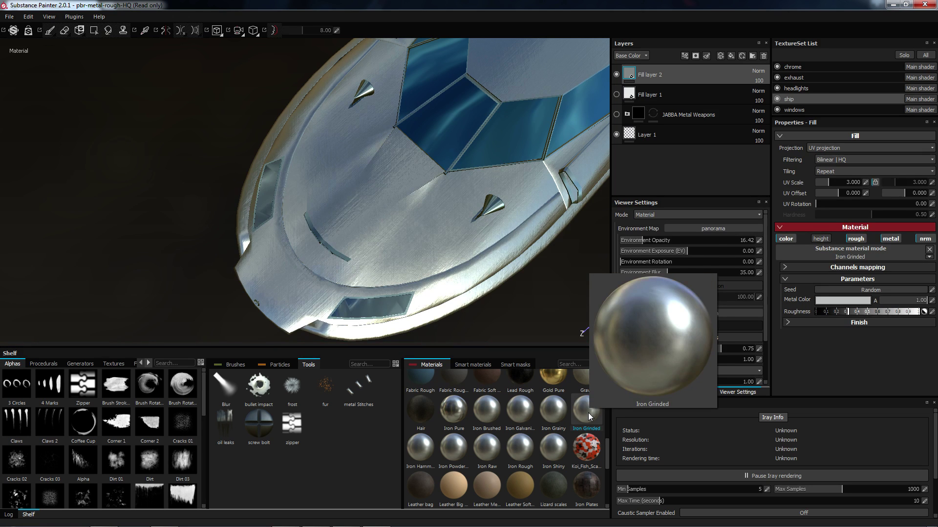
{"action": "scroll", "coordinate": [445, 298], "scroll_direction": "up", "scroll_amount": 3}
{"action": "scroll", "coordinate": [445, 298], "scroll_direction": "up", "scroll_amount": 2}
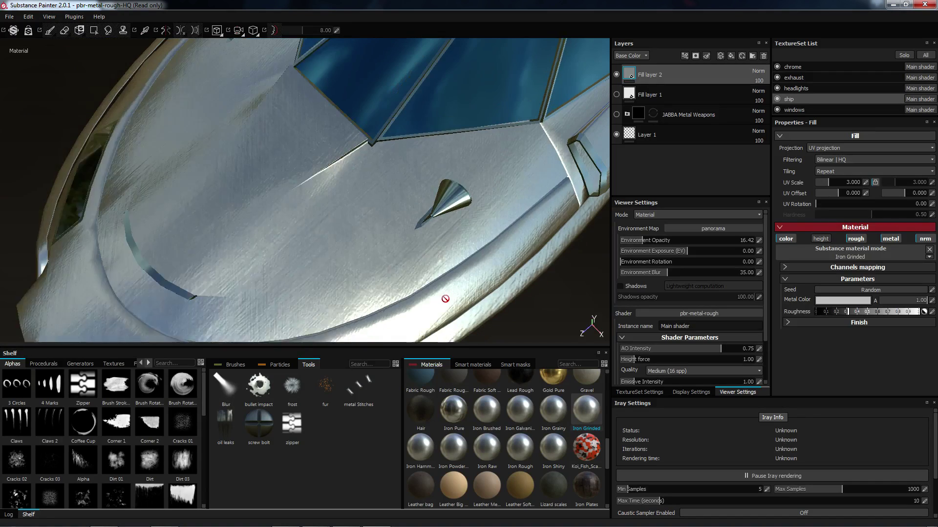
{"action": "scroll", "coordinate": [445, 300], "scroll_direction": "down", "scroll_amount": 3}
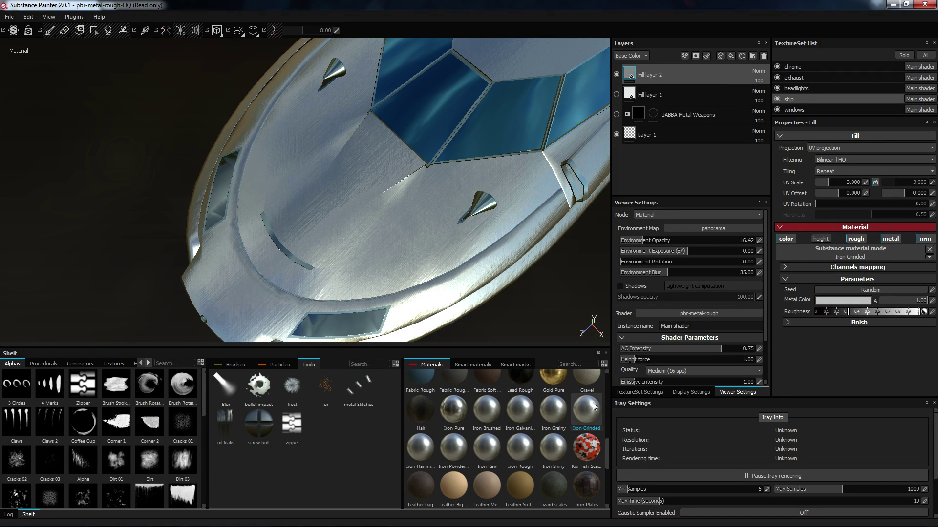
{"action": "mouse_move", "coordinate": [591, 407]}
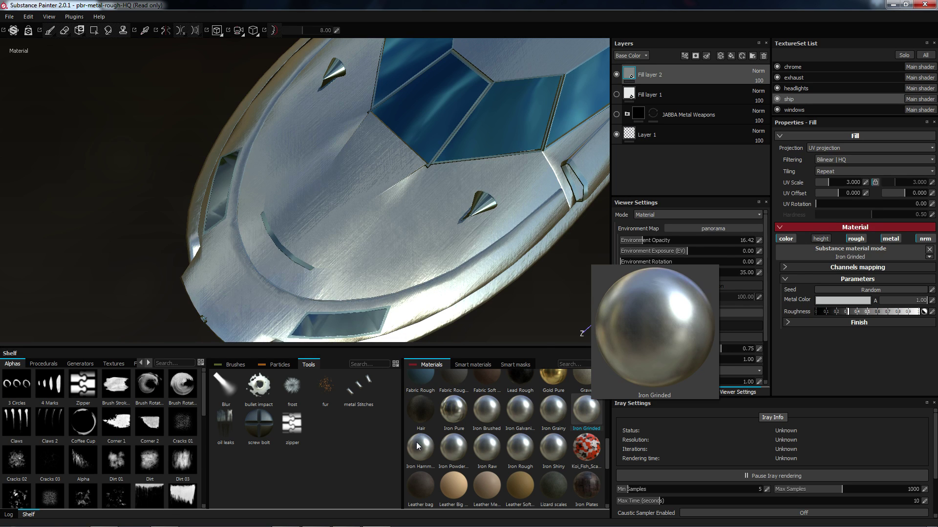
Apply the Iron Hammered material to Fill layer 2 and inspect the dented surface on the front of the ship
{"action": "mouse_move", "coordinate": [420, 447]}
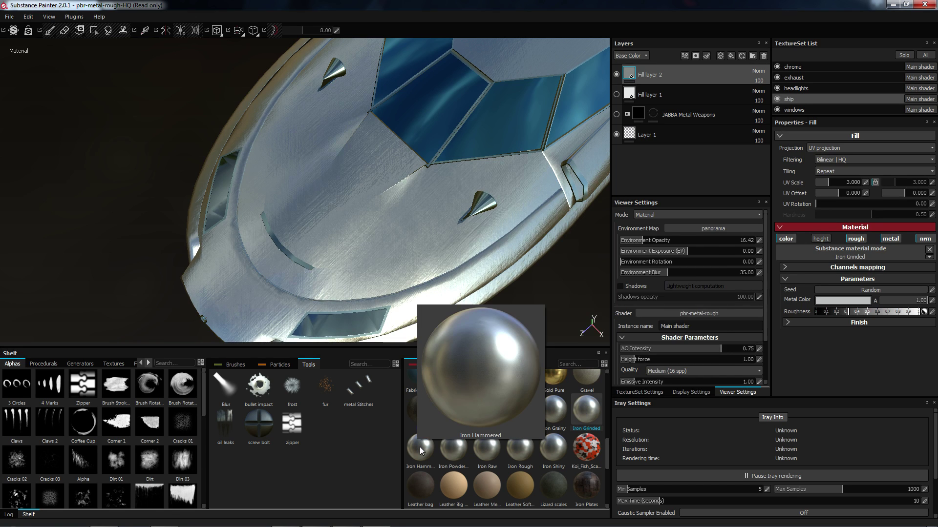
{"action": "left_click", "coordinate": [420, 447]}
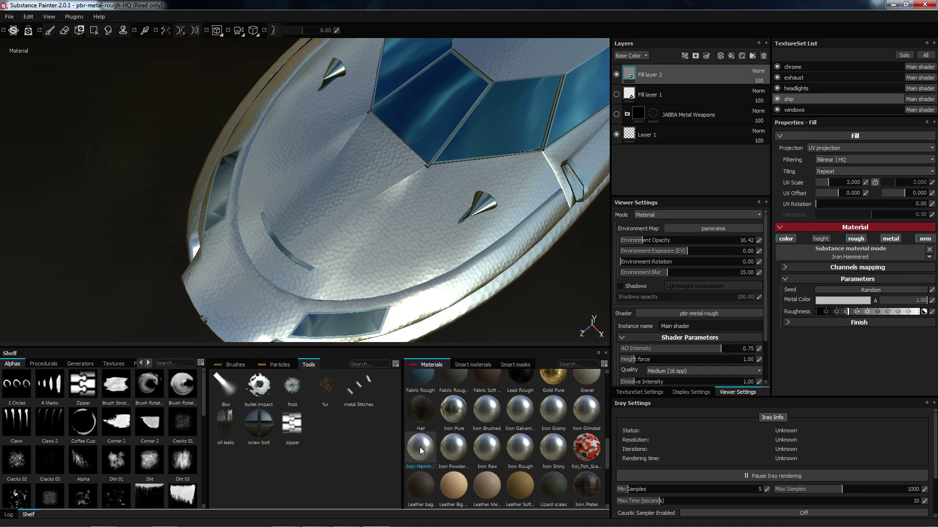
{"action": "scroll", "coordinate": [417, 292], "scroll_direction": "up", "scroll_amount": 8}
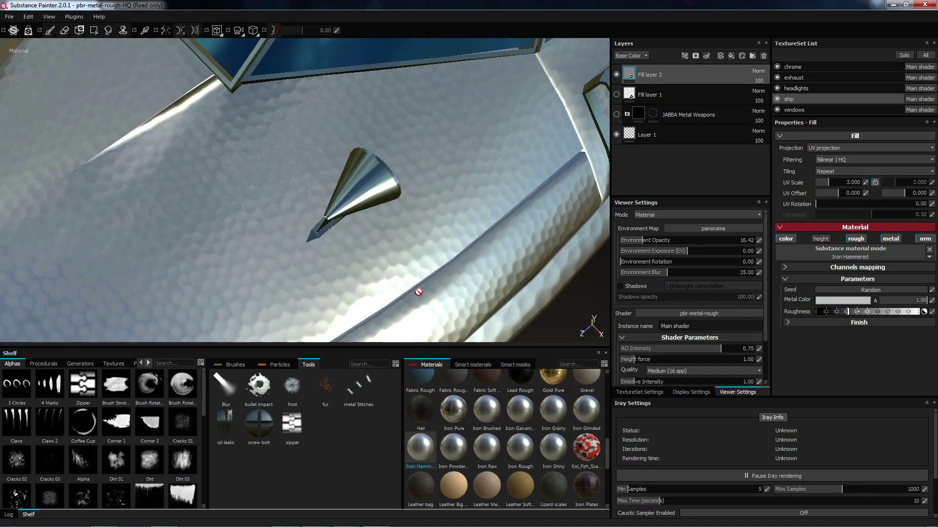
{"action": "scroll", "coordinate": [417, 293], "scroll_direction": "down", "scroll_amount": 8}
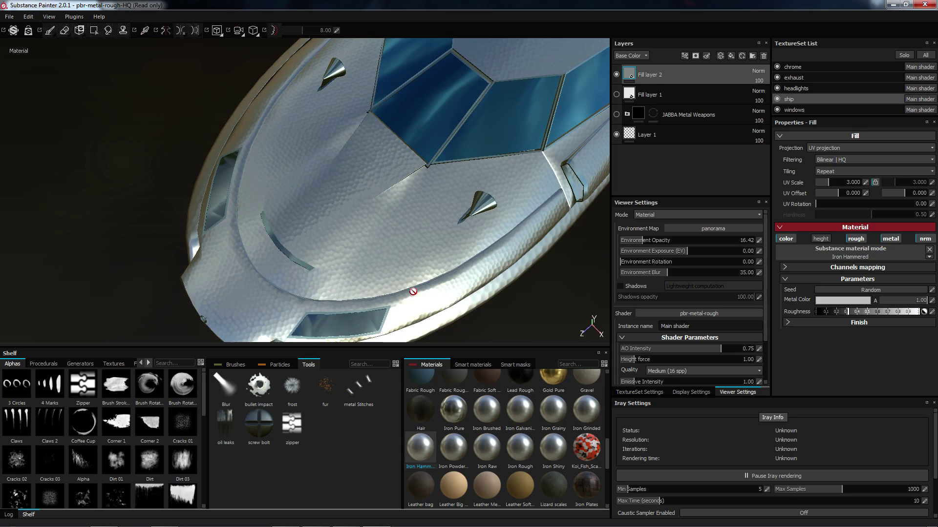
{"action": "scroll", "coordinate": [410, 291], "scroll_direction": "down", "scroll_amount": 3}
{"action": "left_click_drag", "start_coordinate": [411, 292], "coordinate": [386, 279], "text": "alt"}
{"action": "scroll", "coordinate": [313, 221], "scroll_direction": "up", "scroll_amount": 3}
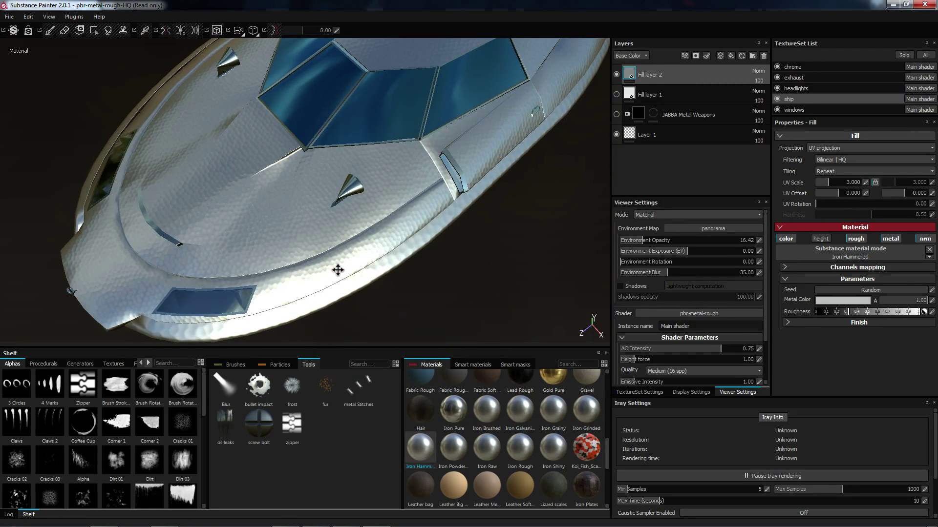
{"action": "scroll", "coordinate": [418, 276], "scroll_direction": "up", "scroll_amount": 3}
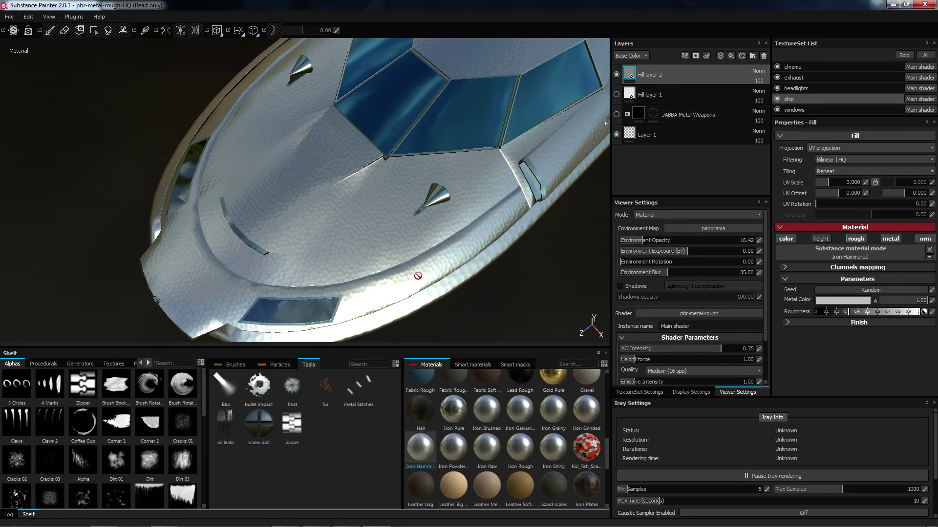
Apply the Iron Powder Coated material to Fill layer 2 and examine it both close up and across the ship
{"action": "left_click", "coordinate": [456, 449]}
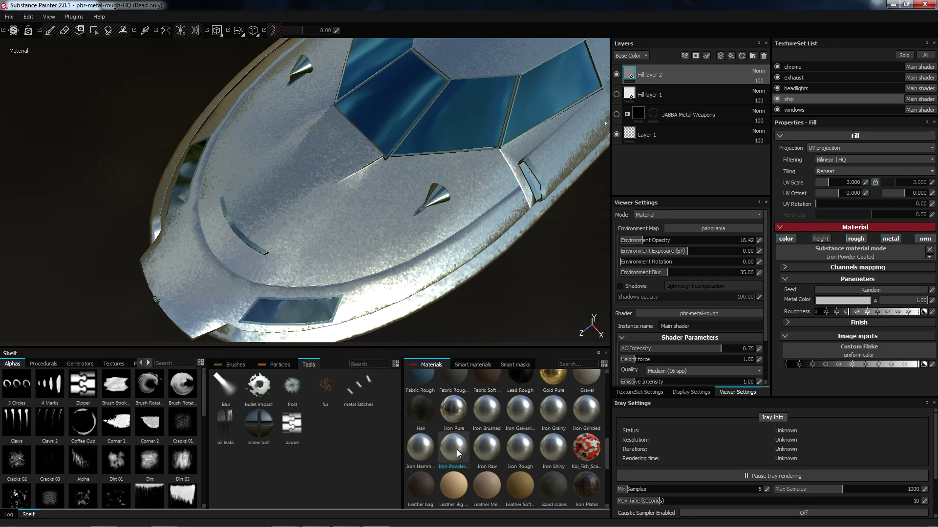
{"action": "left_click_drag", "start_coordinate": [456, 450], "coordinate": [405, 324]}
{"action": "scroll", "coordinate": [373, 268], "scroll_direction": "up", "scroll_amount": 3}
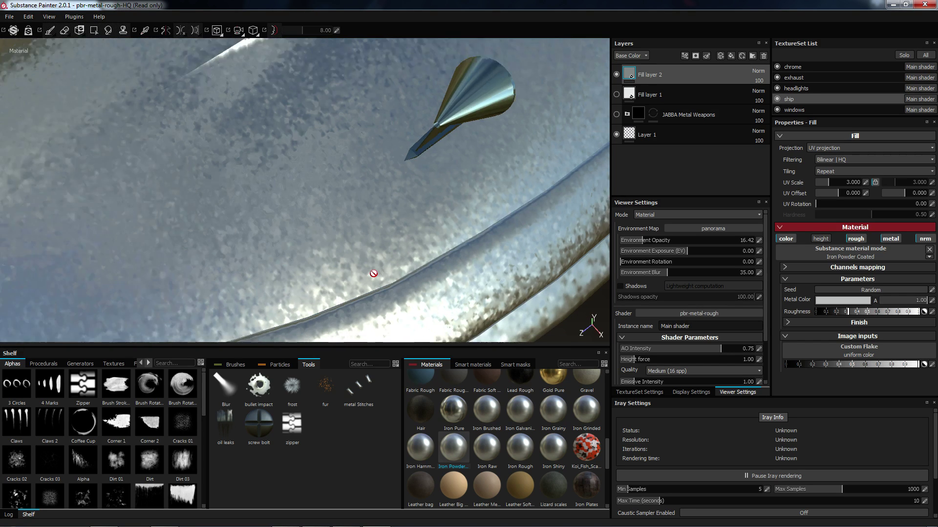
{"action": "scroll", "coordinate": [374, 274], "scroll_direction": "down", "scroll_amount": 4}
{"action": "scroll", "coordinate": [372, 275], "scroll_direction": "down", "scroll_amount": 3}
{"action": "left_click_drag", "start_coordinate": [452, 262], "coordinate": [424, 200], "text": "alt"}
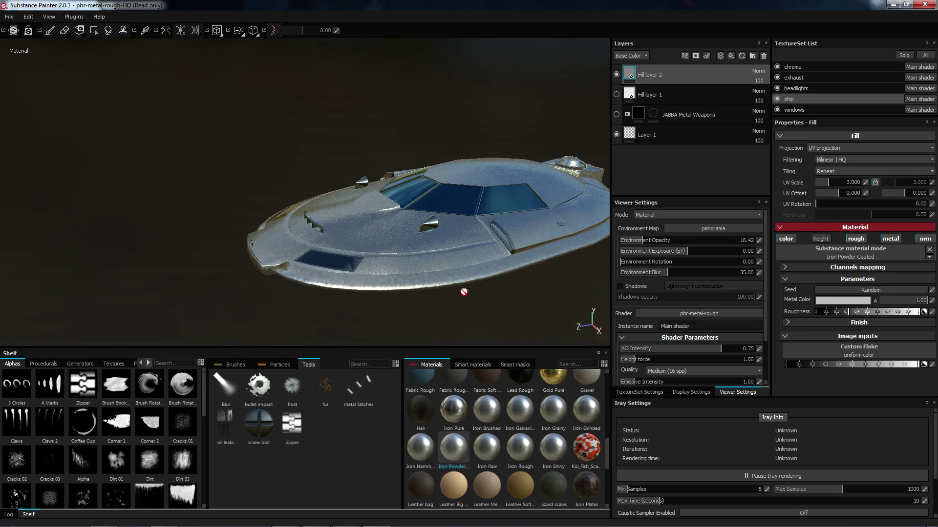
Apply Iron Raw to Fill layer 2, replace it with Iron Rough and inspect the side door panel and the full ship
{"action": "left_click", "coordinate": [491, 452]}
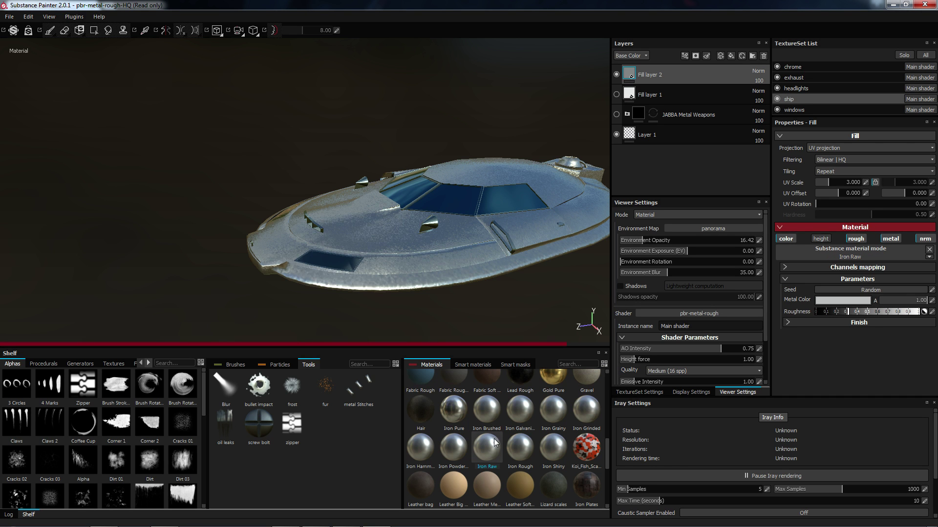
{"action": "left_click_drag", "start_coordinate": [504, 305], "coordinate": [440, 326], "text": "alt"}
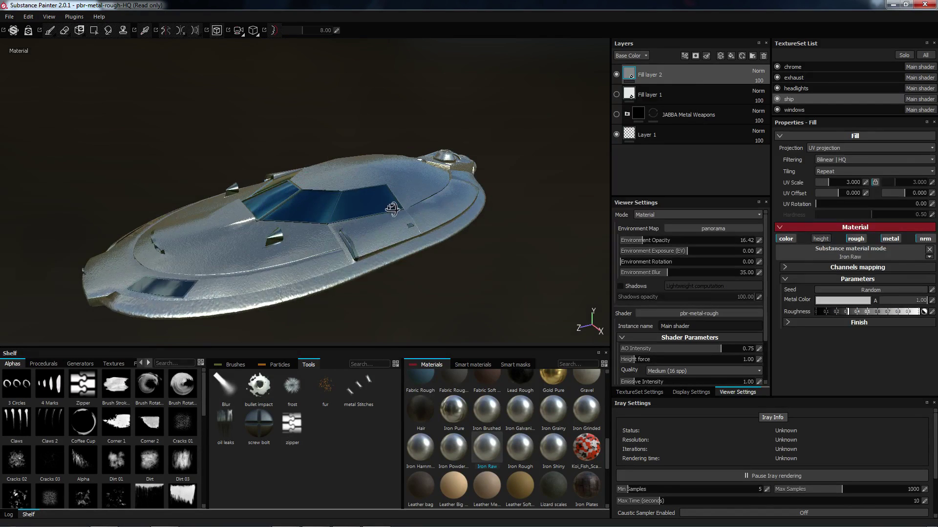
{"action": "left_click_drag", "start_coordinate": [521, 448], "coordinate": [404, 305]}
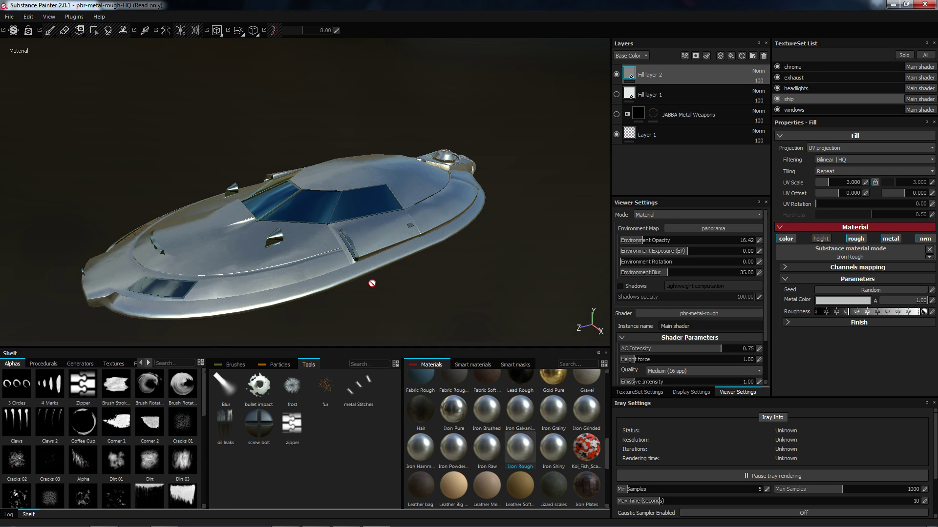
{"action": "scroll", "coordinate": [372, 283], "scroll_direction": "up", "scroll_amount": 10}
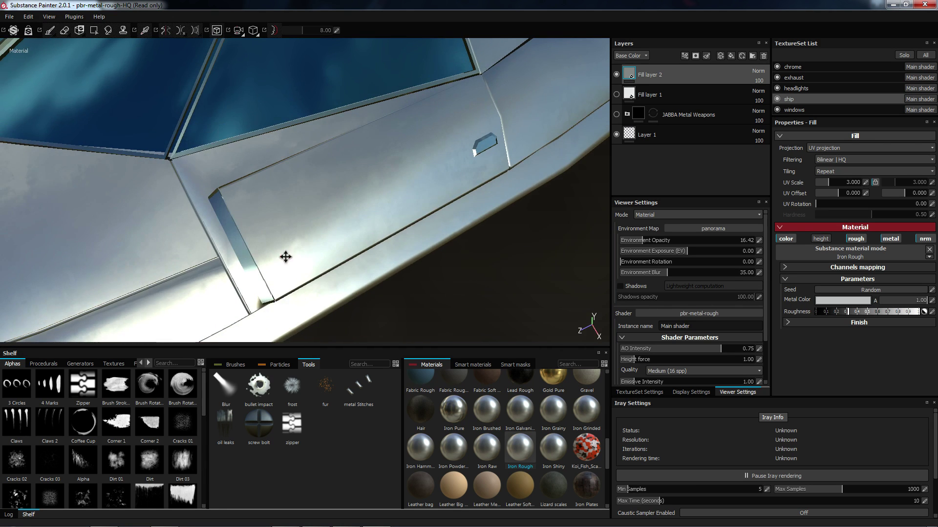
{"action": "middle_click_drag", "start_coordinate": [285, 257], "coordinate": [672, 256], "text": "alt"}
{"action": "key", "text": "f"}
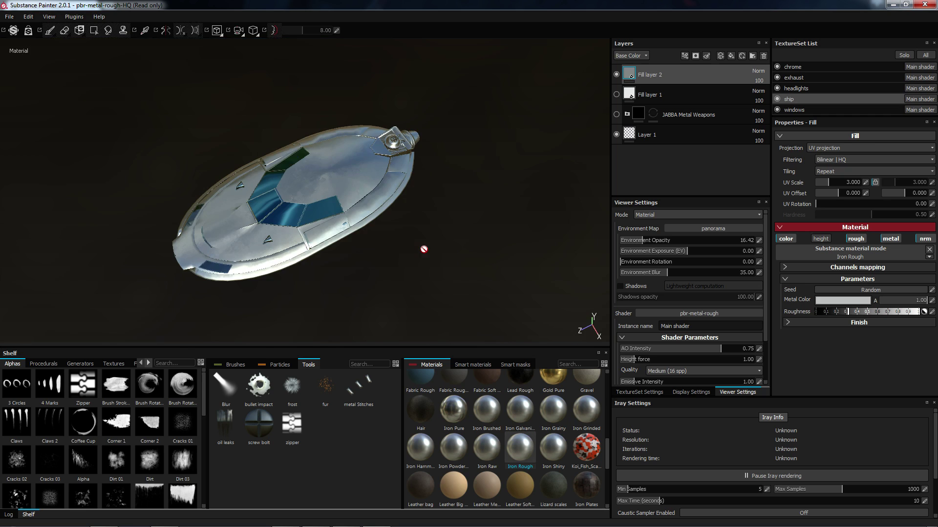
{"action": "left_click_drag", "start_coordinate": [406, 245], "coordinate": [378, 223], "text": "alt"}
{"action": "scroll", "coordinate": [383, 225], "scroll_direction": "up", "scroll_amount": 3}
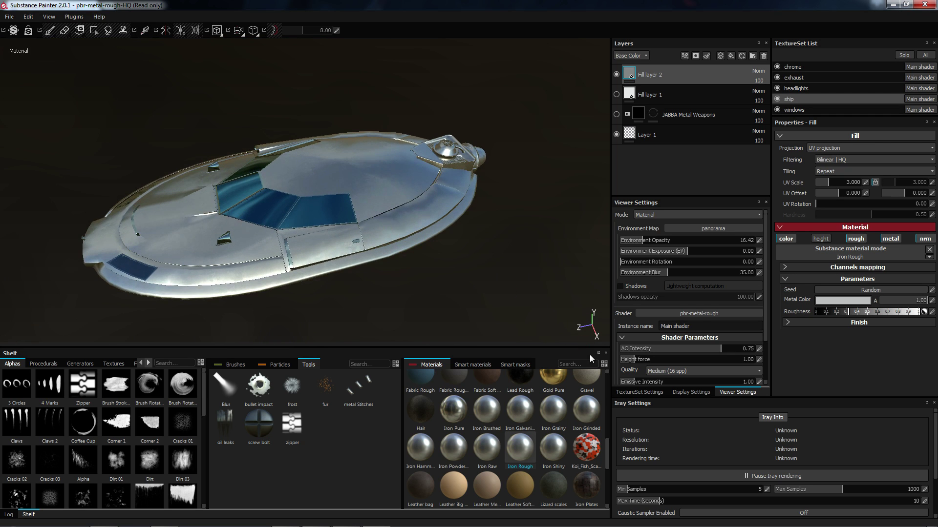
Apply the Iron Shiny material to Fill layer 2 and check its reflections on the ship from above and from the side
{"action": "left_click", "coordinate": [552, 444]}
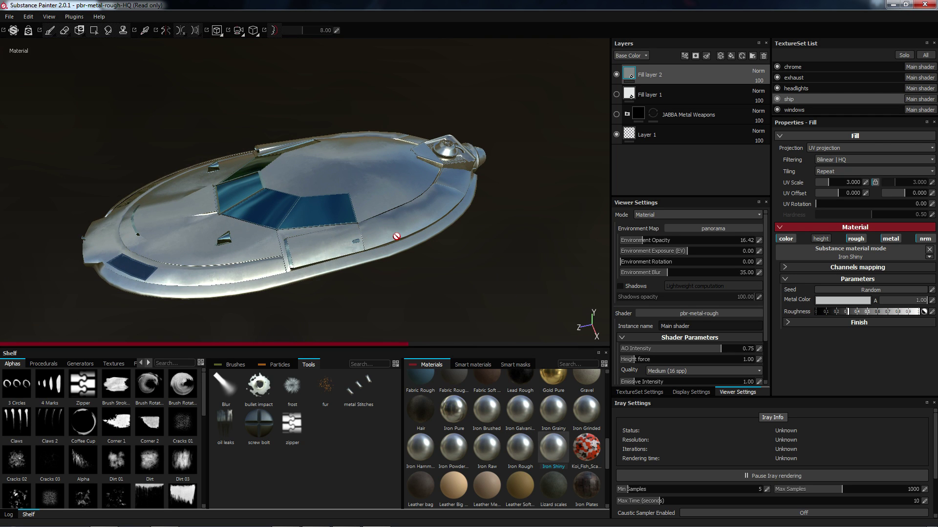
{"action": "left_click_drag", "start_coordinate": [393, 249], "coordinate": [306, 246], "text": "alt"}
{"action": "middle_click_drag", "start_coordinate": [306, 246], "coordinate": [421, 226], "text": "alt"}
{"action": "left_click_drag", "start_coordinate": [421, 227], "coordinate": [362, 293], "text": "alt"}
{"action": "middle_click_drag", "start_coordinate": [362, 293], "coordinate": [310, 263], "text": "alt"}
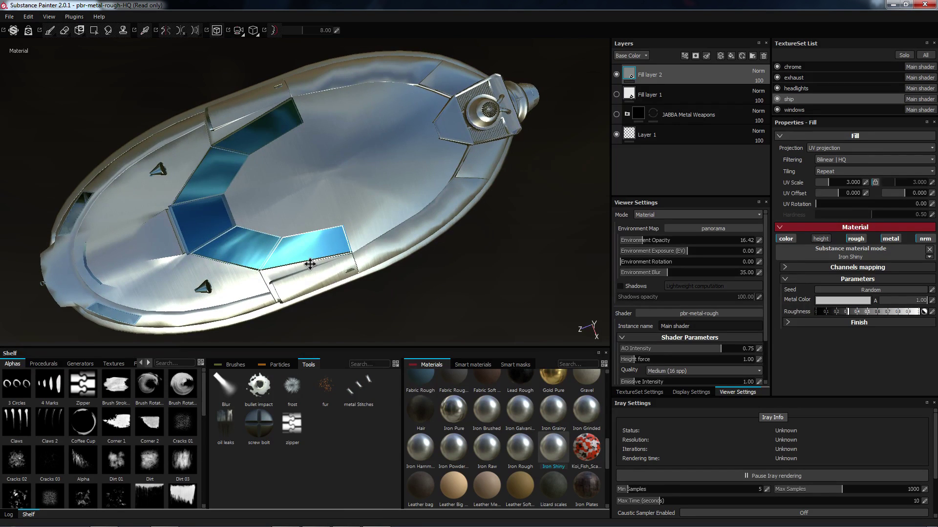
{"action": "left_click_drag", "start_coordinate": [388, 249], "coordinate": [392, 145], "text": "alt"}
{"action": "middle_click_drag", "start_coordinate": [307, 221], "coordinate": [391, 179], "text": "alt"}
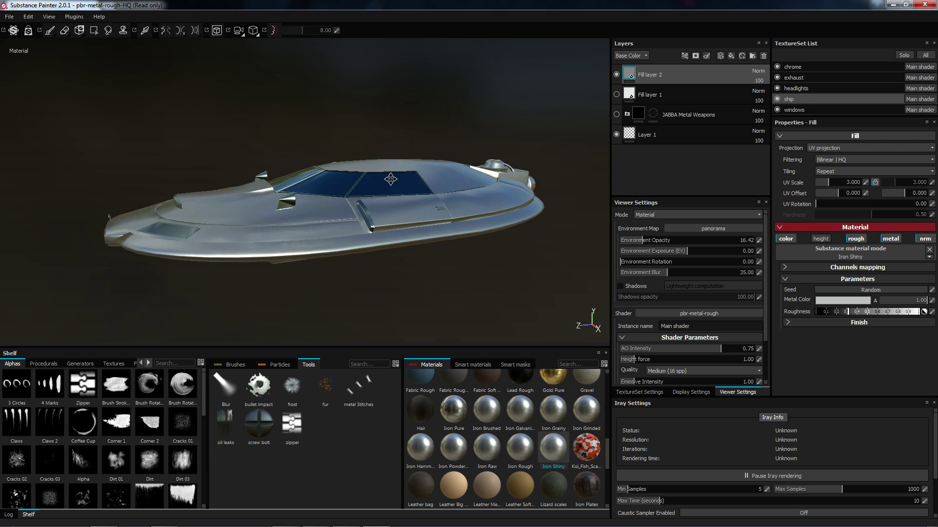
{"action": "left_click_drag", "start_coordinate": [390, 179], "coordinate": [389, 241], "text": "alt"}
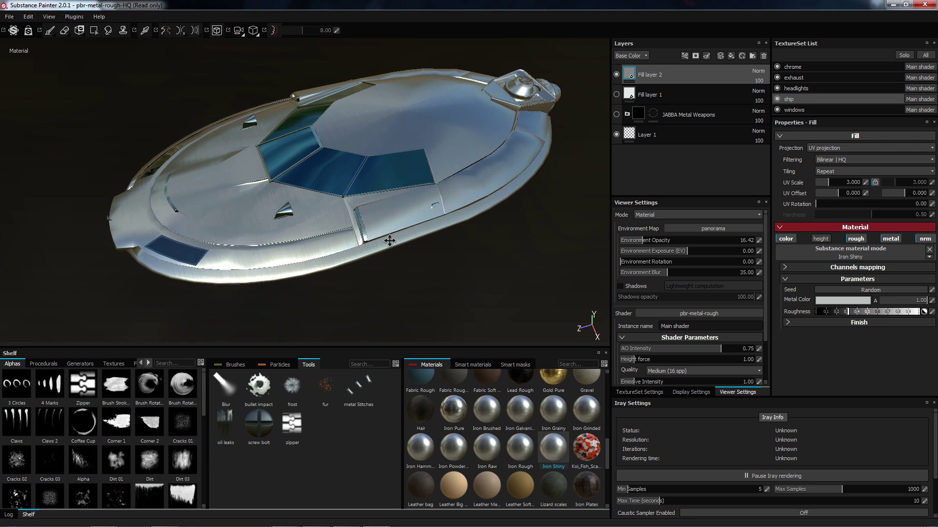
{"action": "middle_click_drag", "start_coordinate": [389, 240], "coordinate": [351, 258], "text": "alt"}
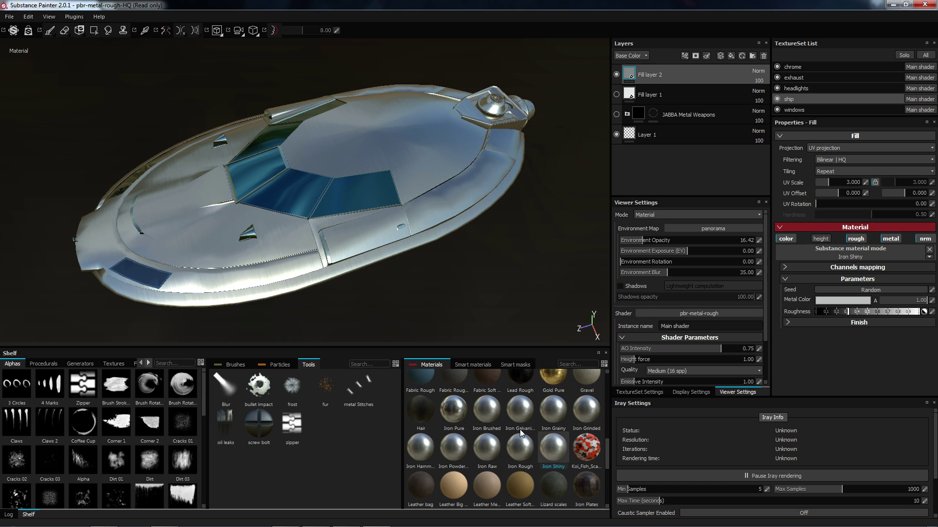
{"action": "mouse_move", "coordinate": [457, 391]}
{"action": "left_click_drag", "start_coordinate": [464, 285], "coordinate": [402, 250], "text": "alt"}
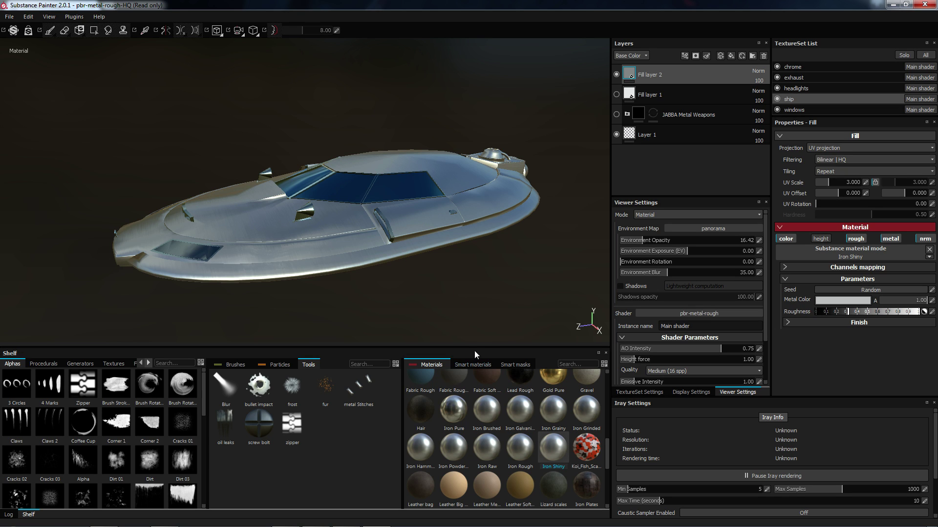
Hide Fill layer 2, show the JABBA Metal Weapons smart material on the ship and select its layer group
{"action": "left_click", "coordinate": [616, 75]}
{"action": "left_click", "coordinate": [616, 115]}
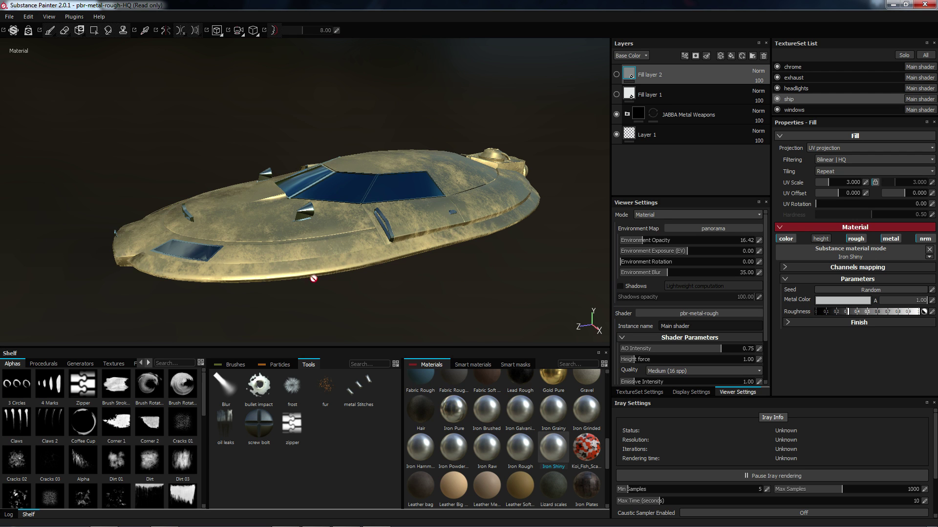
{"action": "left_click_drag", "start_coordinate": [293, 274], "coordinate": [339, 311], "text": "alt"}
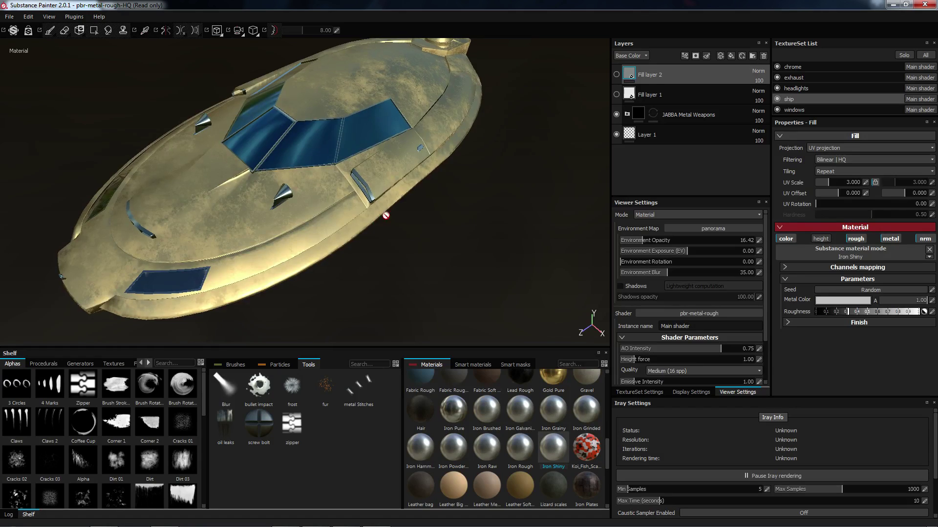
{"action": "left_click_drag", "start_coordinate": [383, 212], "coordinate": [436, 250], "text": "alt"}
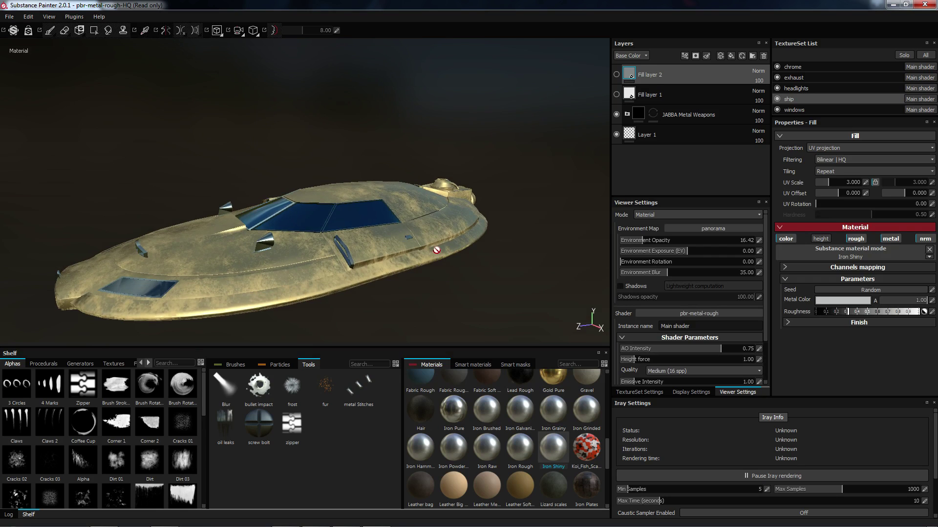
{"action": "left_click", "coordinate": [639, 112]}
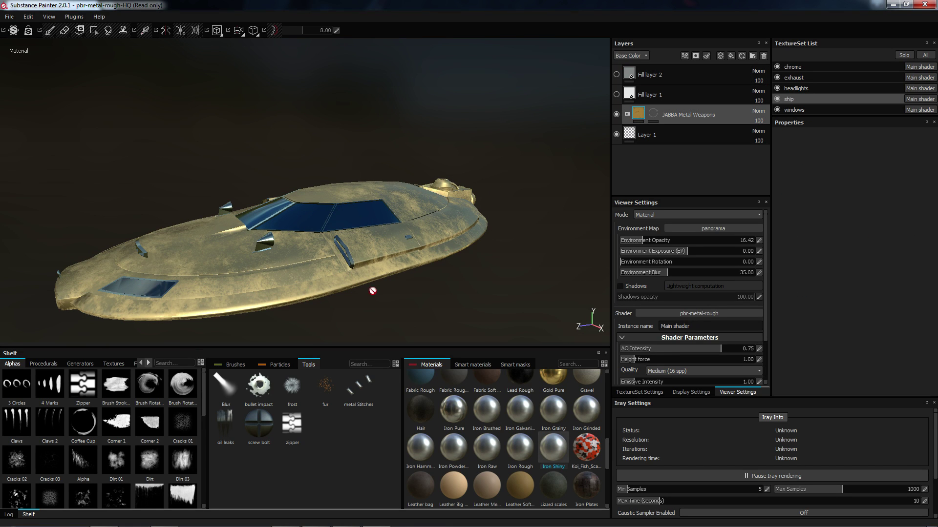
{"action": "left_click_drag", "start_coordinate": [373, 289], "coordinate": [291, 293], "text": "alt"}
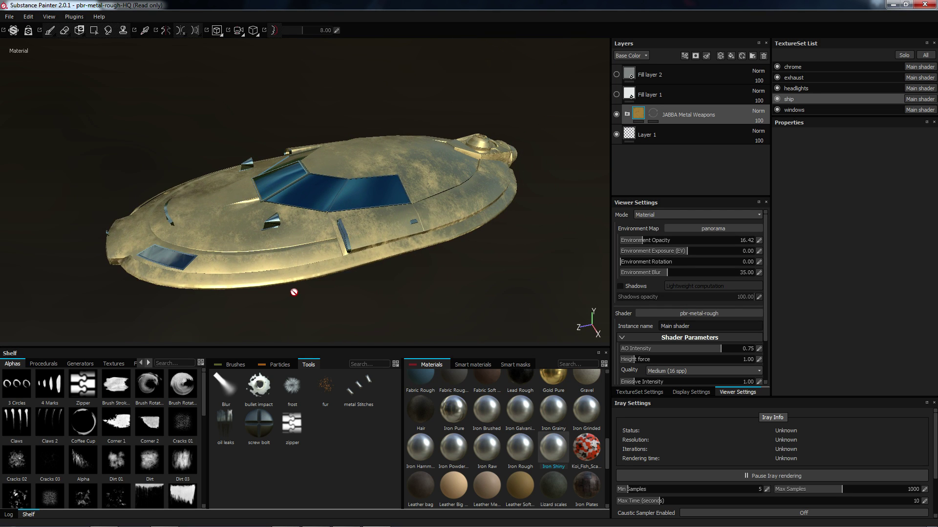